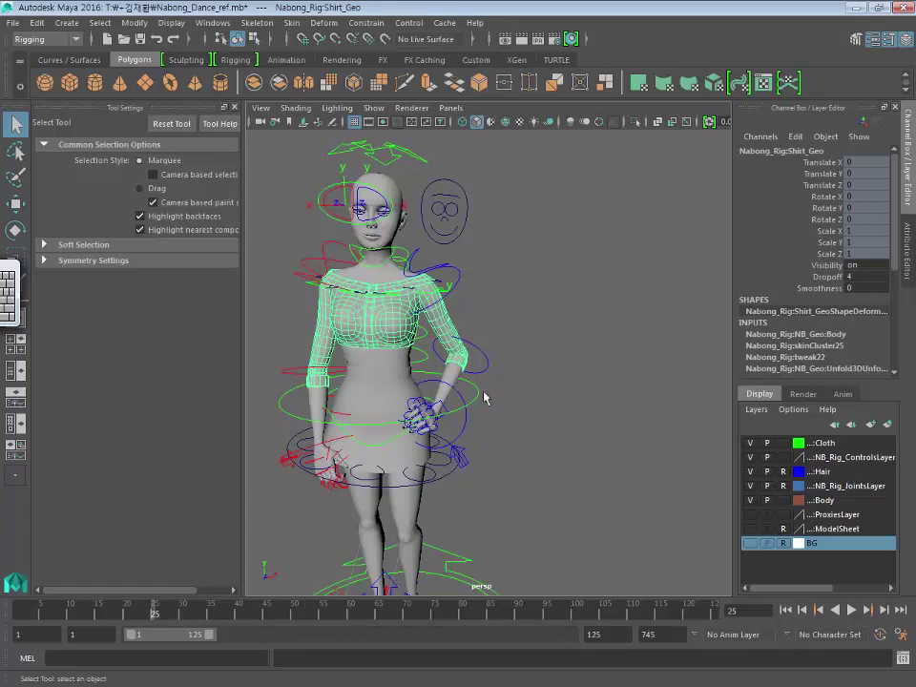
Tilt the NB_Rig_HeadC head control sideways to Rotate Z 4.686
mouse_move(439, 399)
alt+mouse_down()
mouse_move(475, 394)
mouse_move(504, 411)
alt+mouse_up()
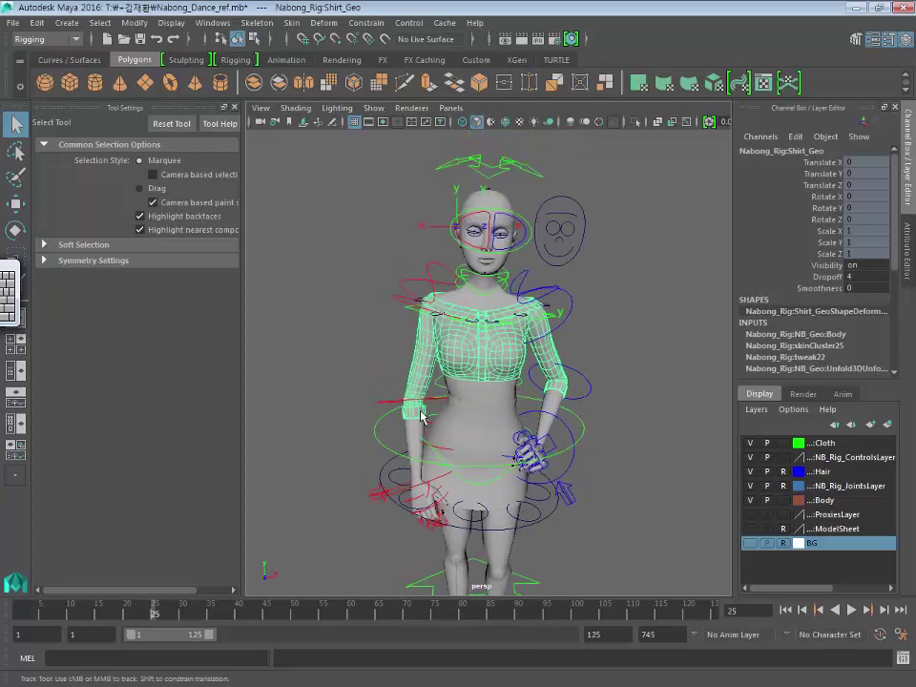
click(462, 172)
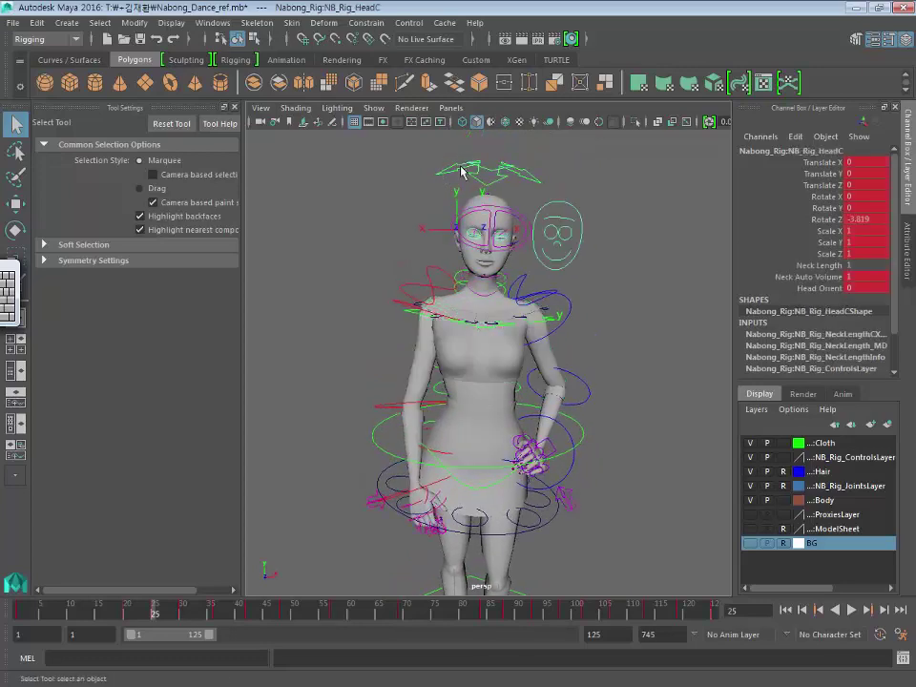
key(e)
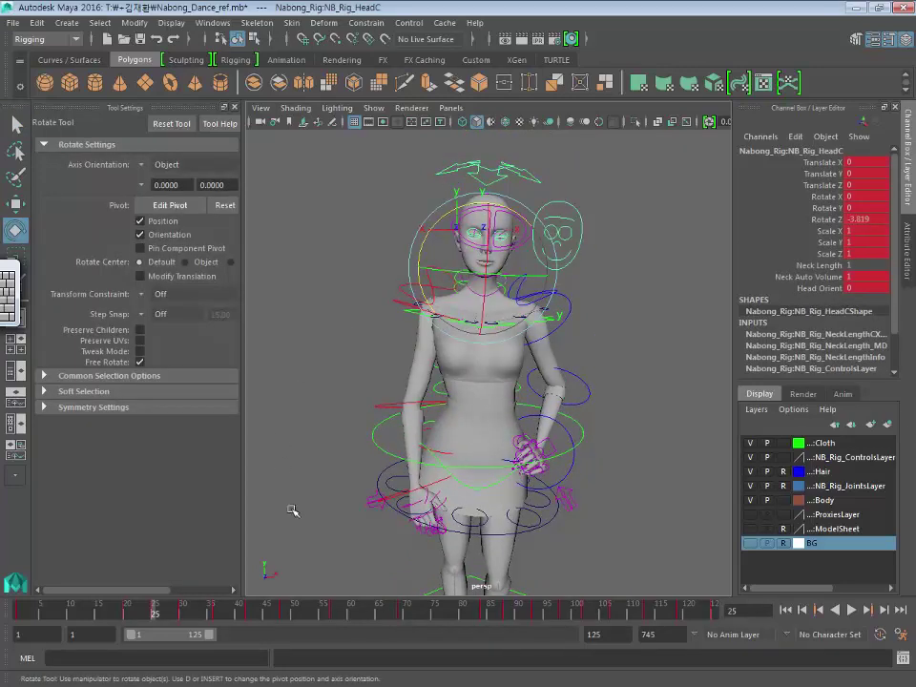
drag(506, 339, 434, 225)
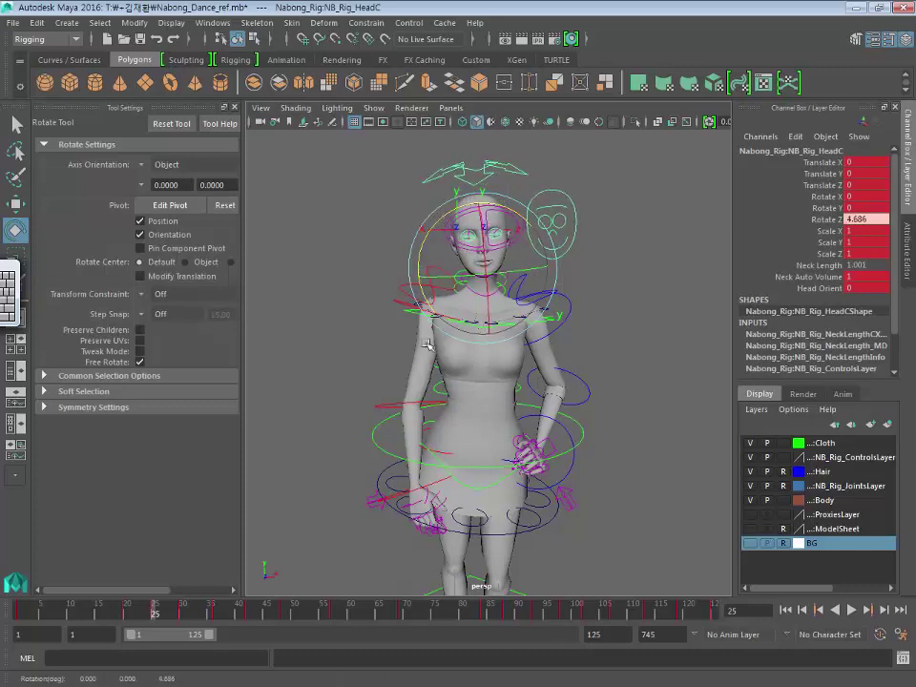
drag(434, 223, 409, 332)
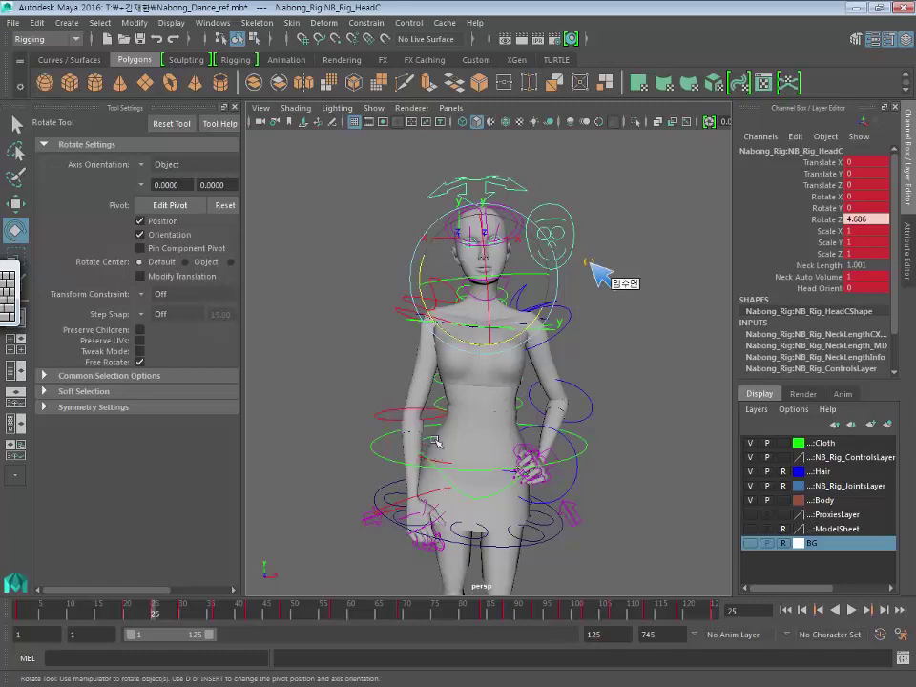
alt+right_drag(436, 442, 454, 380)
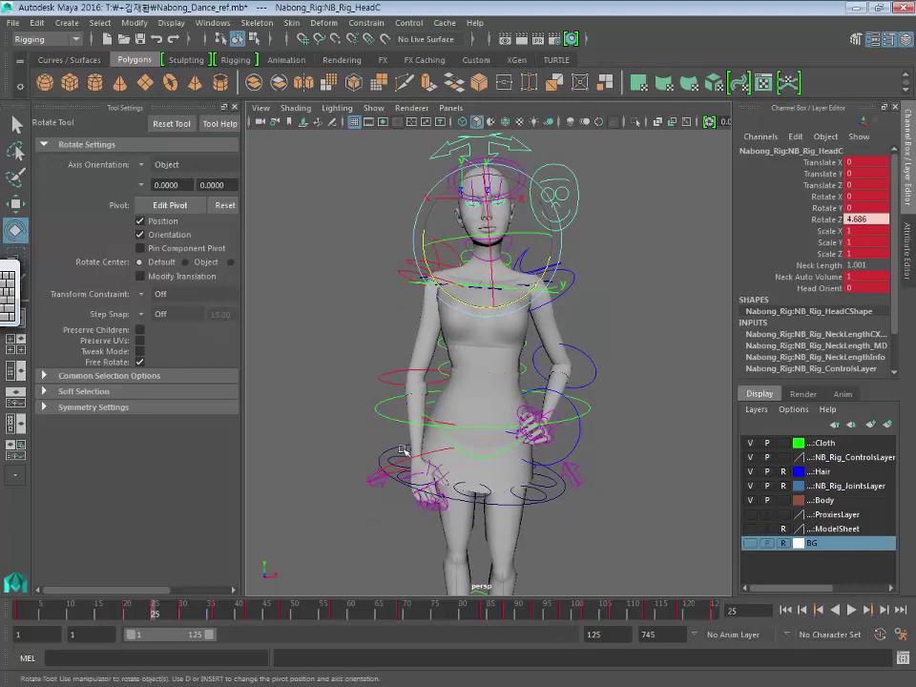
mouse_move(399, 436)
alt+mouse_down()
mouse_move(446, 445)
mouse_move(388, 427)
alt+mouse_up()
Try leaning the torso with the spine-top IK control, then undo it and deselect
key(4)
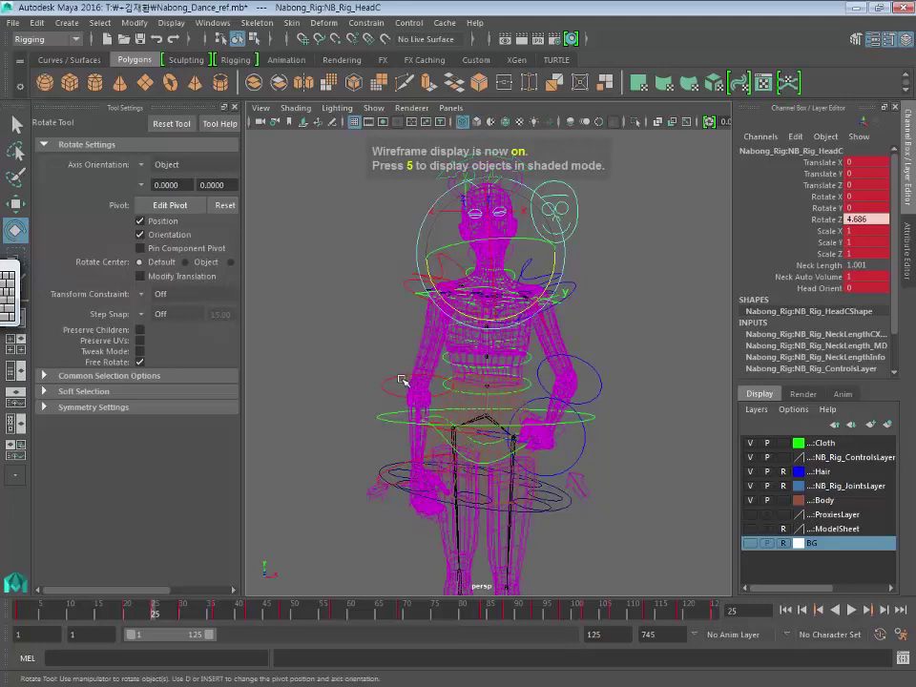
key(5)
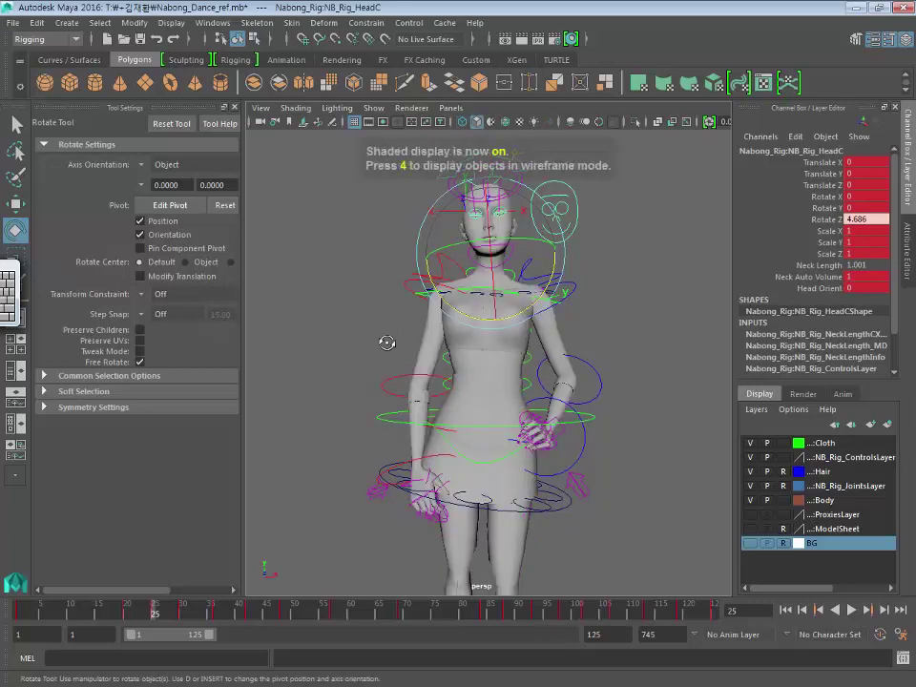
alt+drag(408, 335, 410, 288)
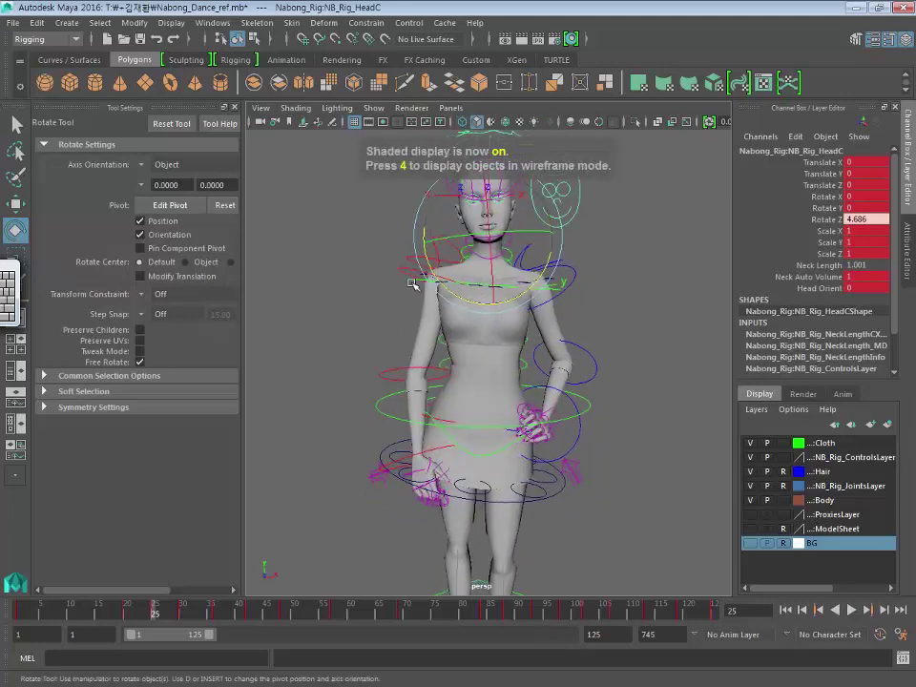
click(427, 256)
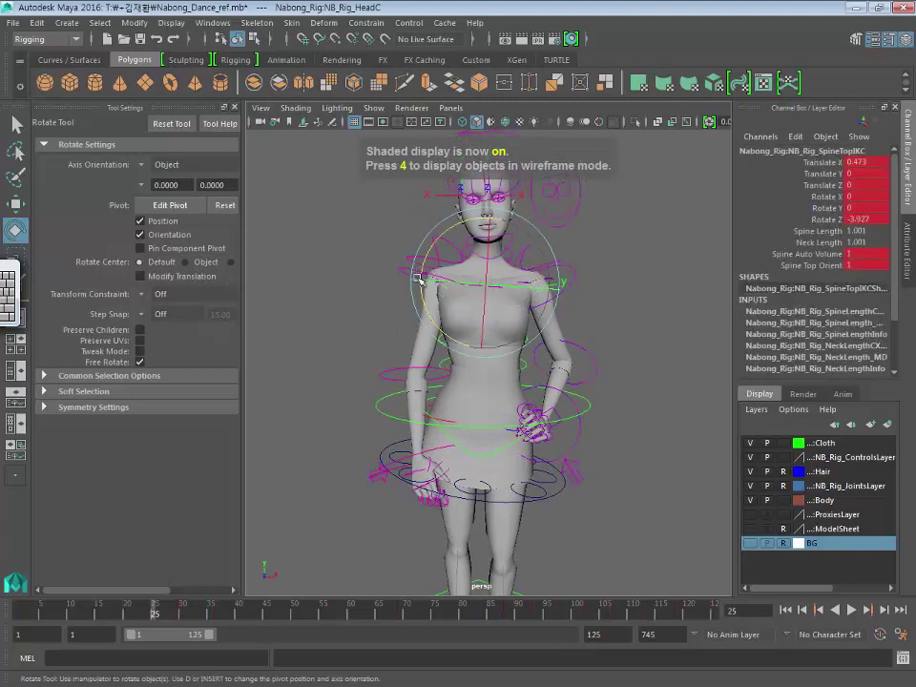
drag(427, 256, 419, 271)
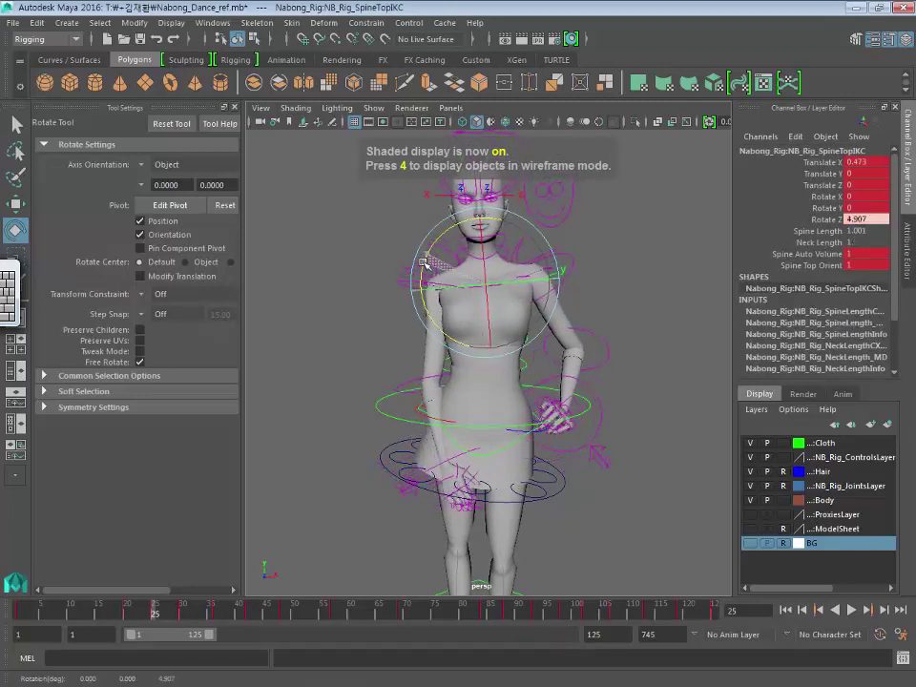
key(ctrl+z)
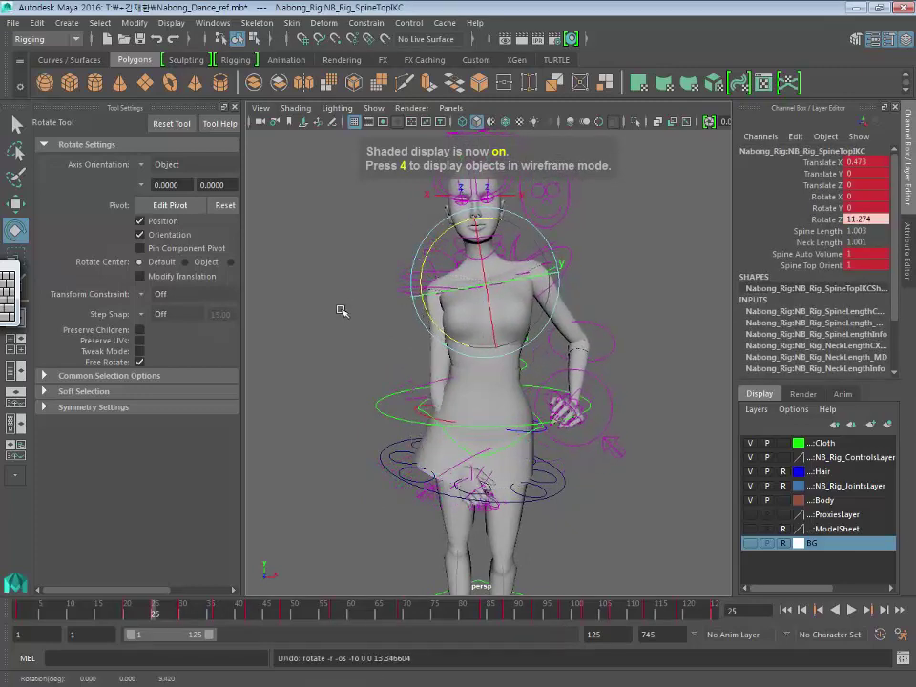
click(389, 292)
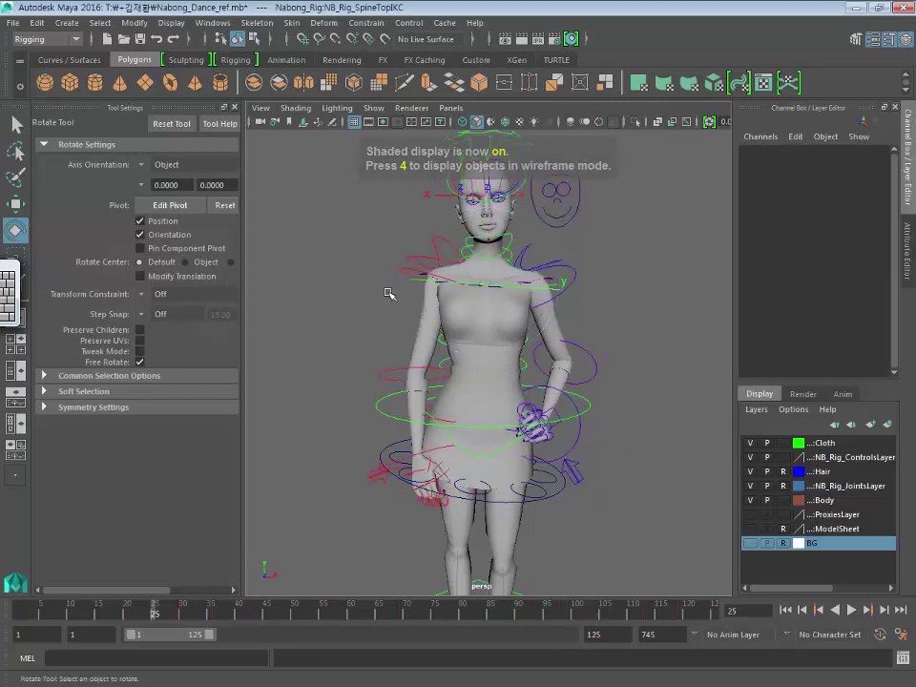
Try shifting the upper body with NB_Rig_SpineTopIKC, then undo the move
mouse_move(408, 288)
alt+mouse_down()
mouse_move(383, 279)
mouse_move(493, 290)
alt+mouse_up()
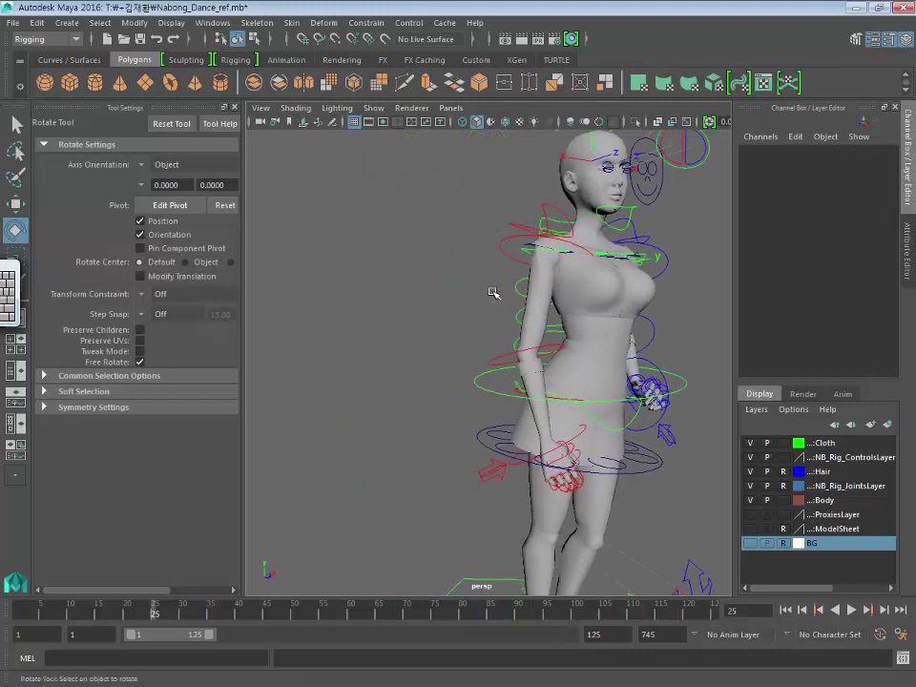
click(525, 253)
key(w)
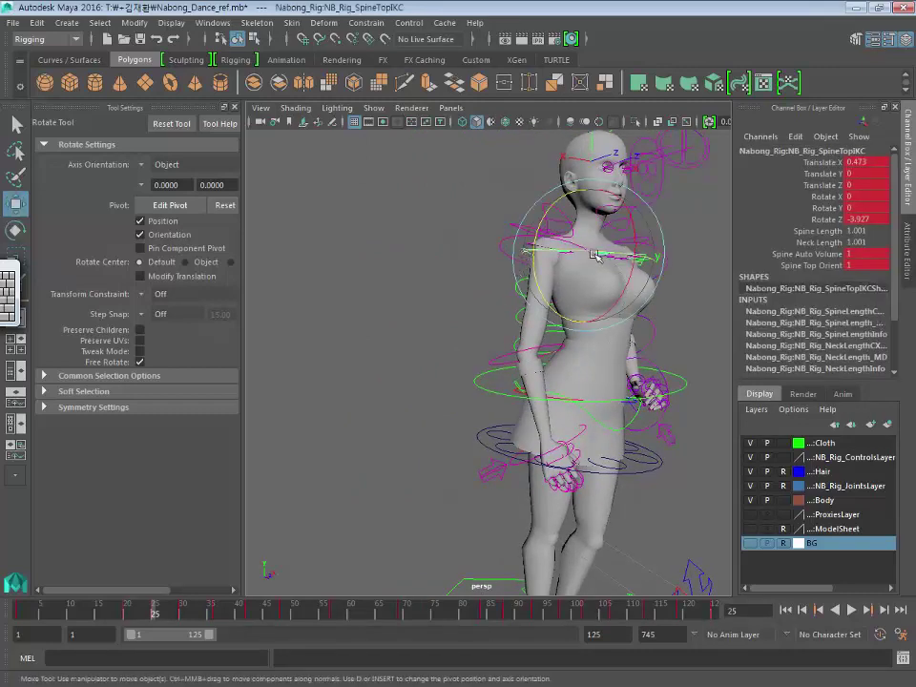
key(w)
drag(596, 256, 586, 240)
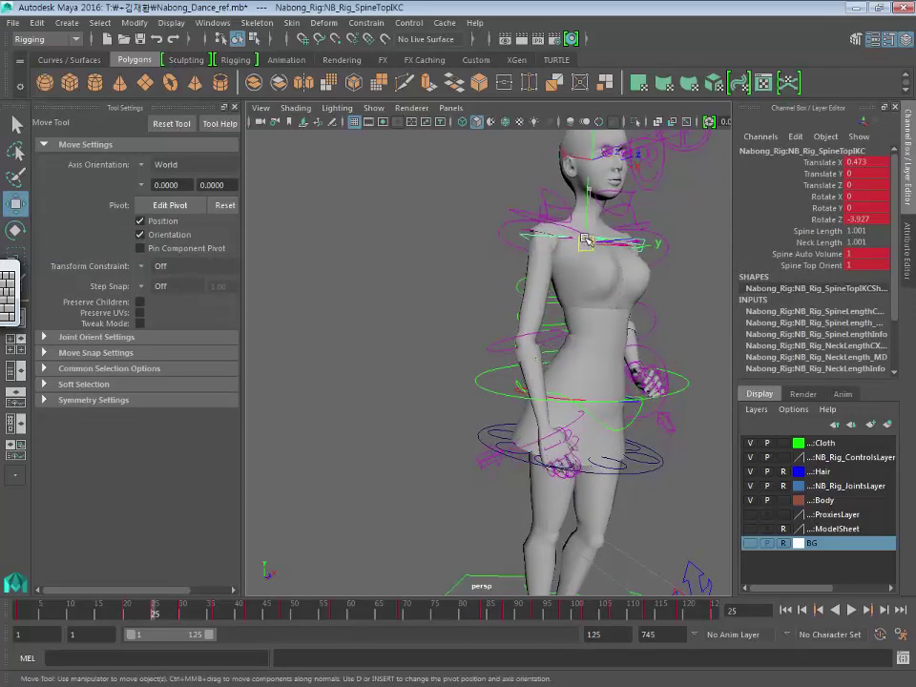
key(ctrl+z)
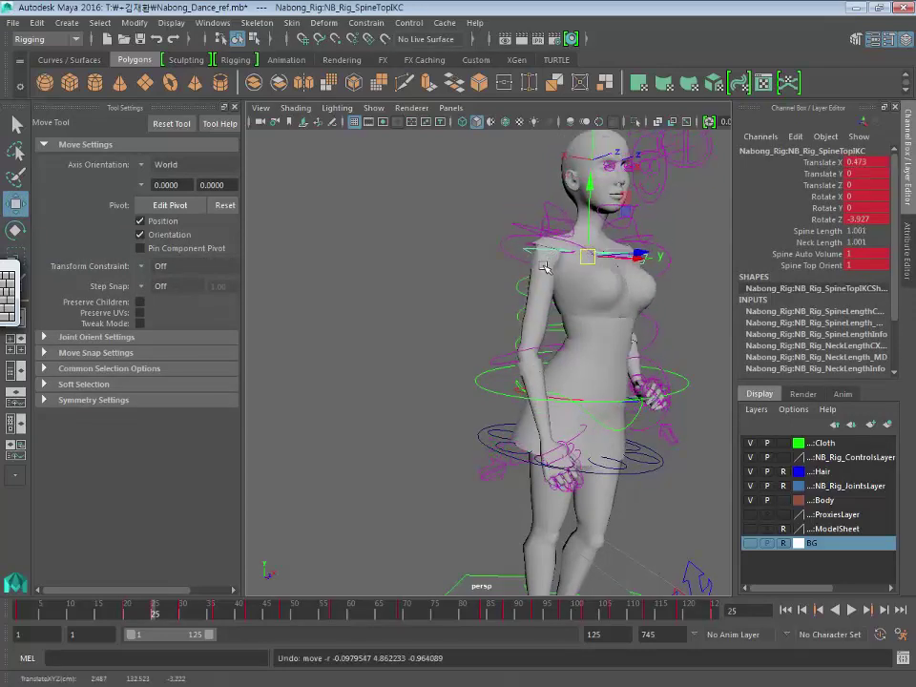
Rotate the Spine03FKC upper chest control sideways to Rotate Z 3.728
alt+drag(467, 347, 496, 335)
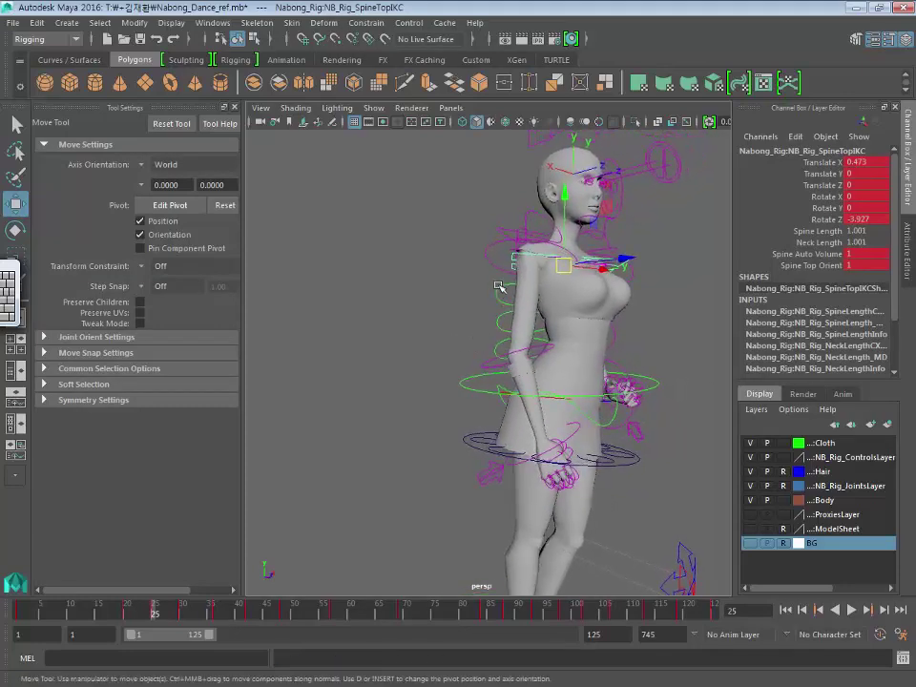
click(509, 333)
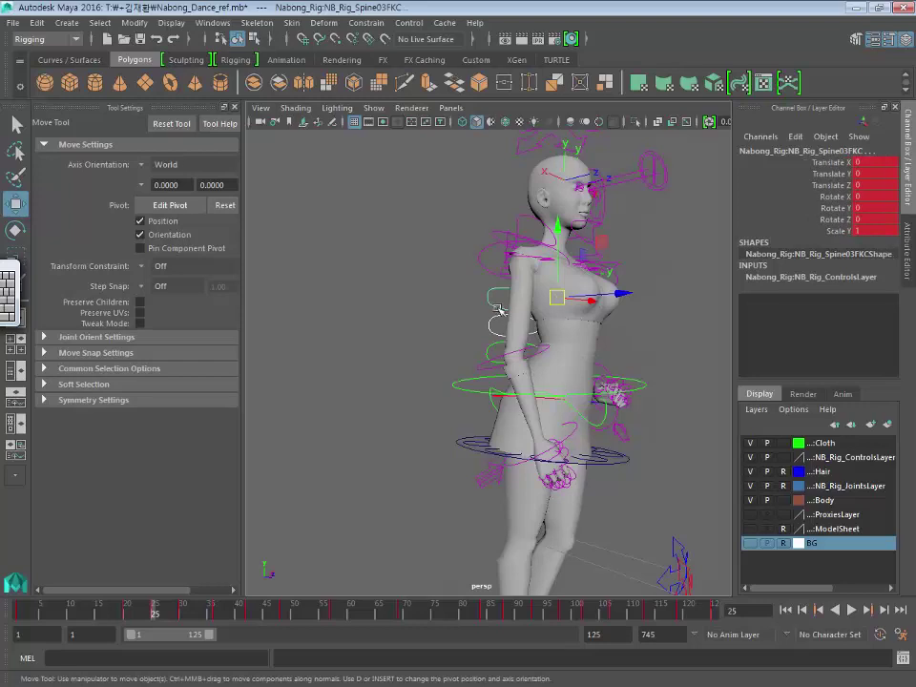
mouse_move(382, 251)
alt+mouse_down()
mouse_move(459, 325)
mouse_move(512, 328)
alt+mouse_up()
key(e)
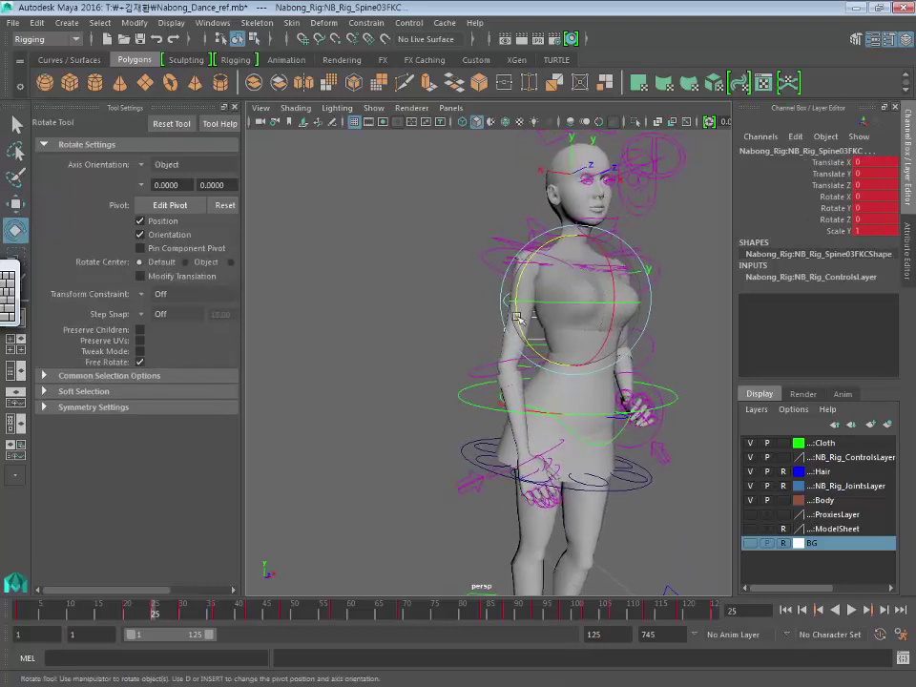
mouse_move(521, 278)
mouse_down()
mouse_move(436, 306)
mouse_move(481, 328)
mouse_move(492, 313)
mouse_up()
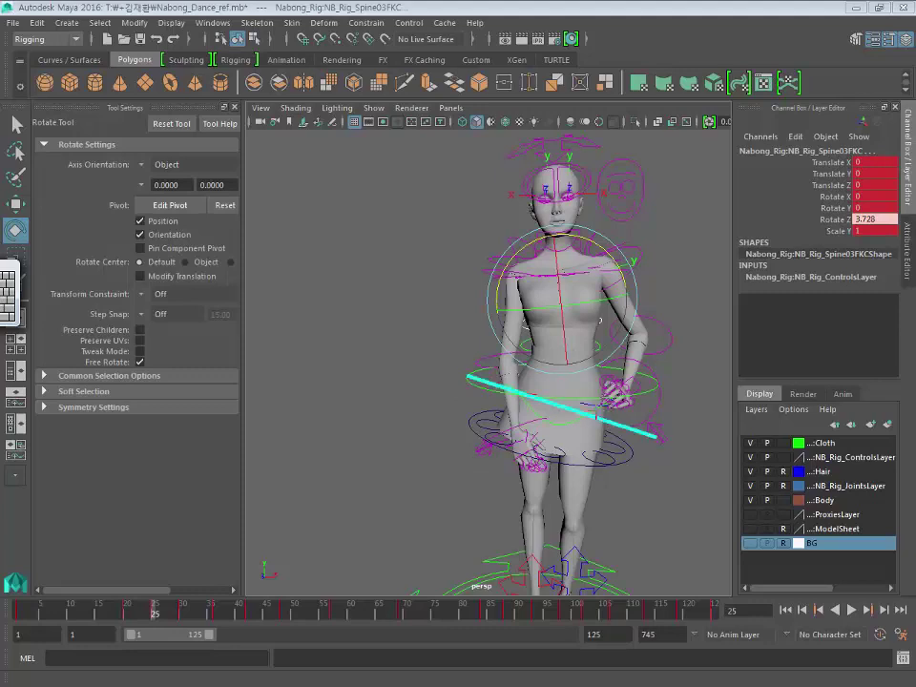
drag(459, 306, 681, 242)
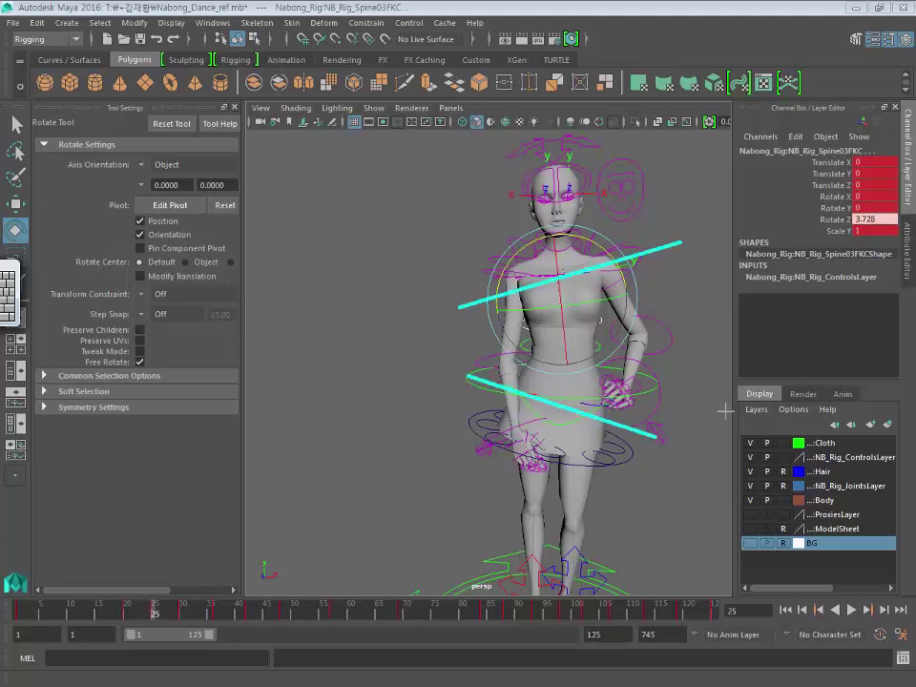
drag(494, 149, 674, 205)
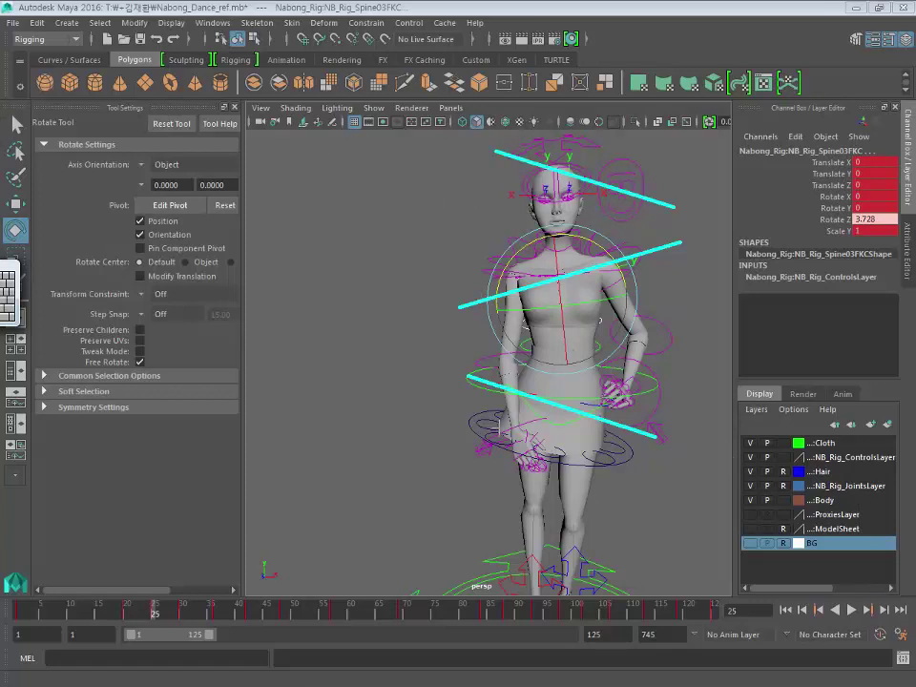
key(Escape)
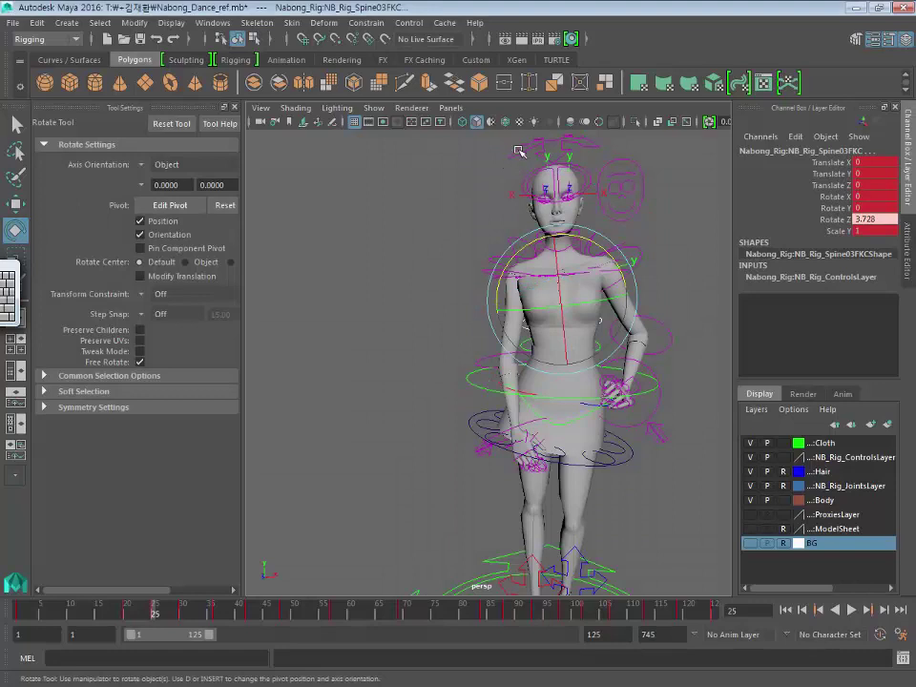
click(518, 144)
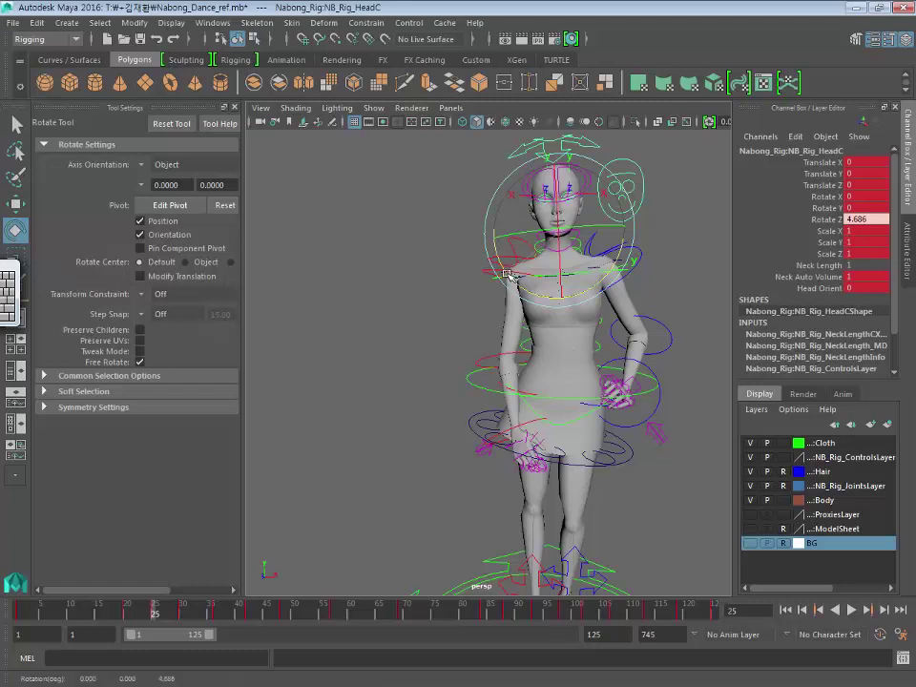
Undo the extra head rotation and the Spine03FKC tilt, returning the chest to Rotate Z 0
drag(507, 274, 509, 268)
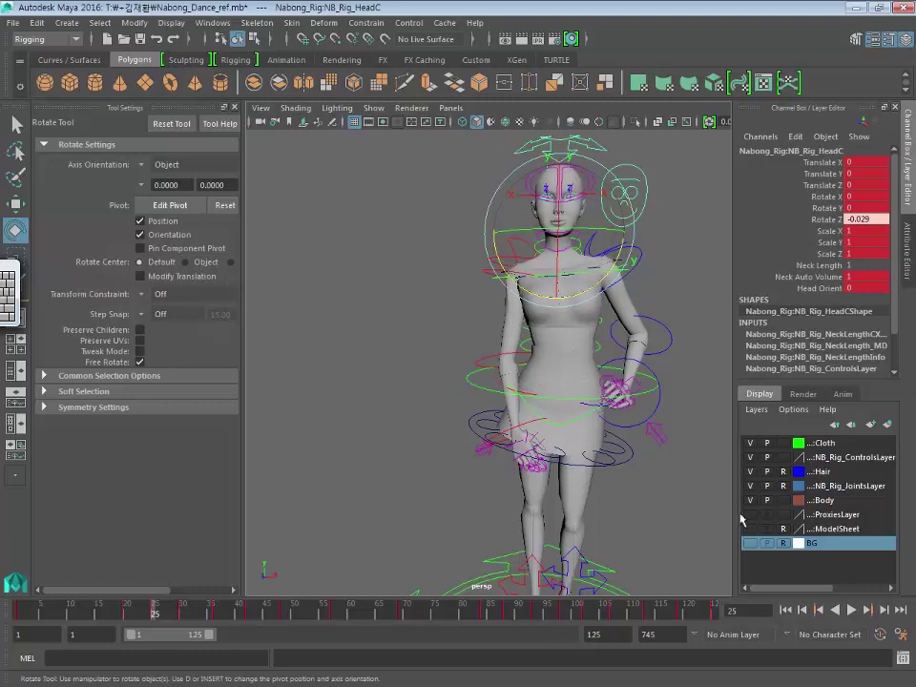
key(ctrl+z)
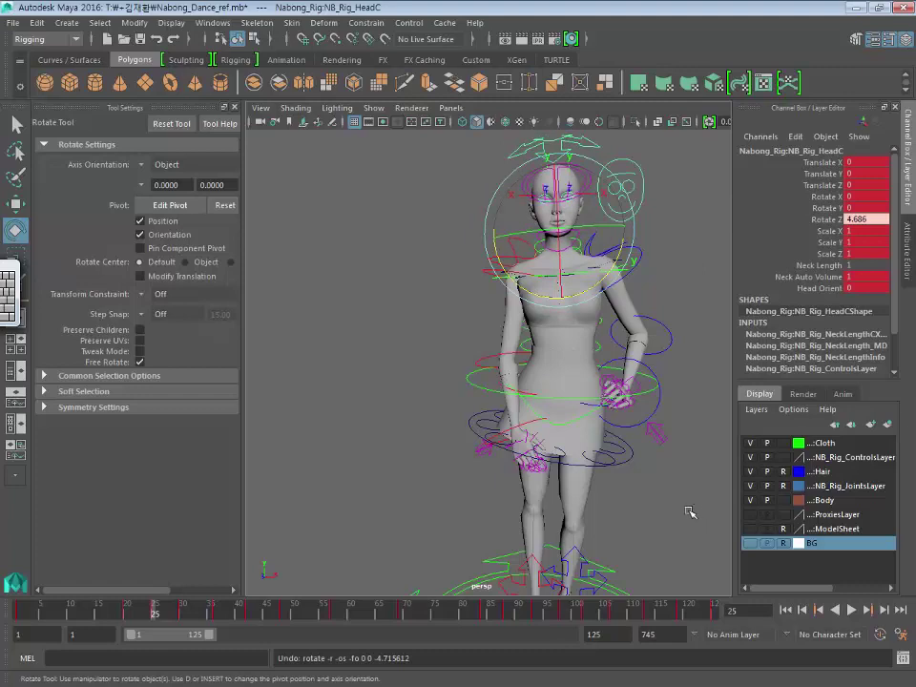
key(ctrl+z)
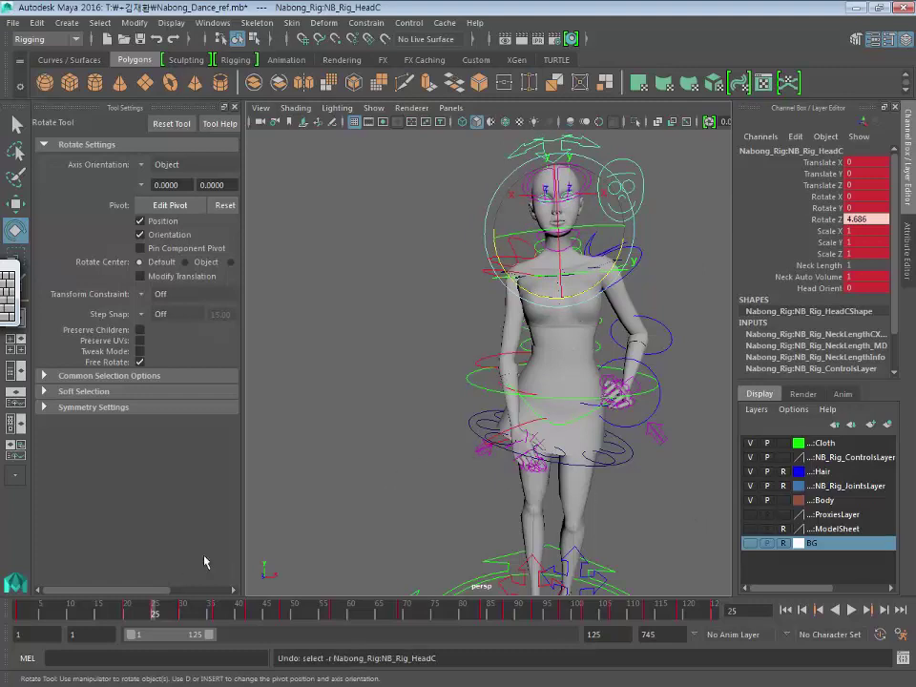
key(ctrl+z)
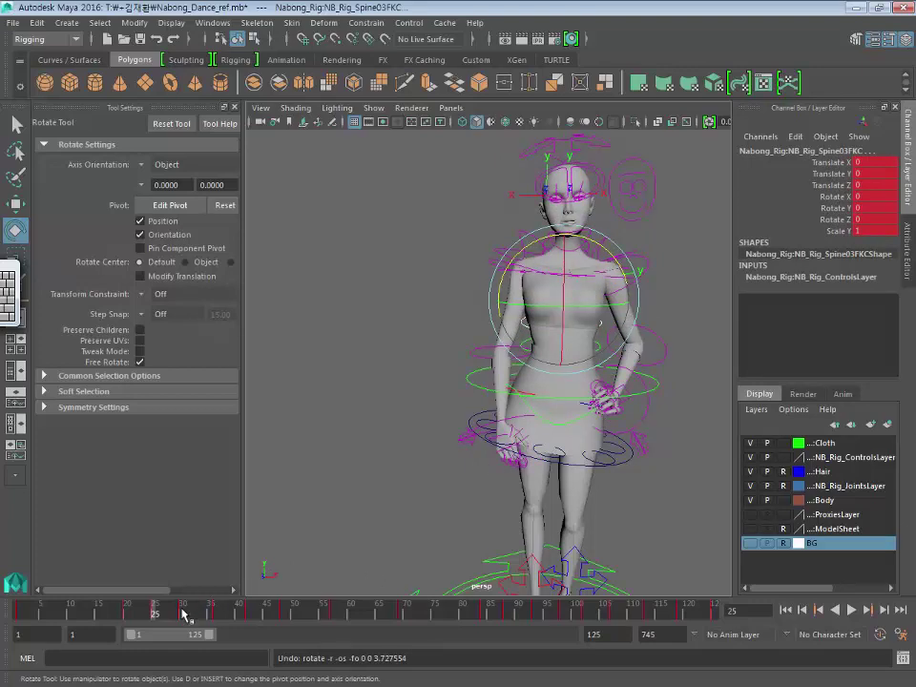
Compare the dance poses at frames 25, 30 and 36, ending on frame 30
click(183, 610)
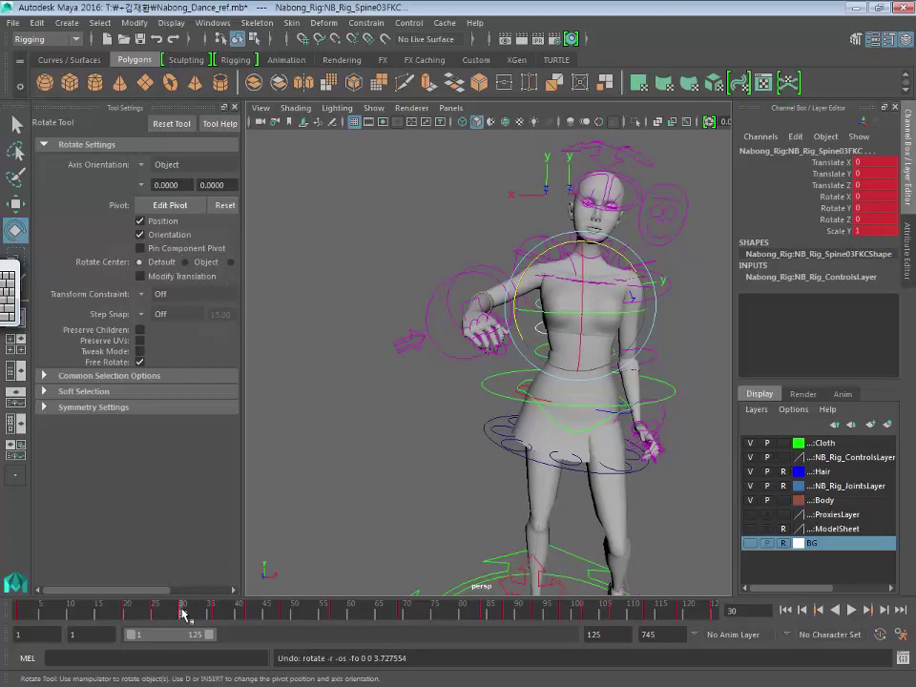
alt+right_drag(393, 301, 508, 340)
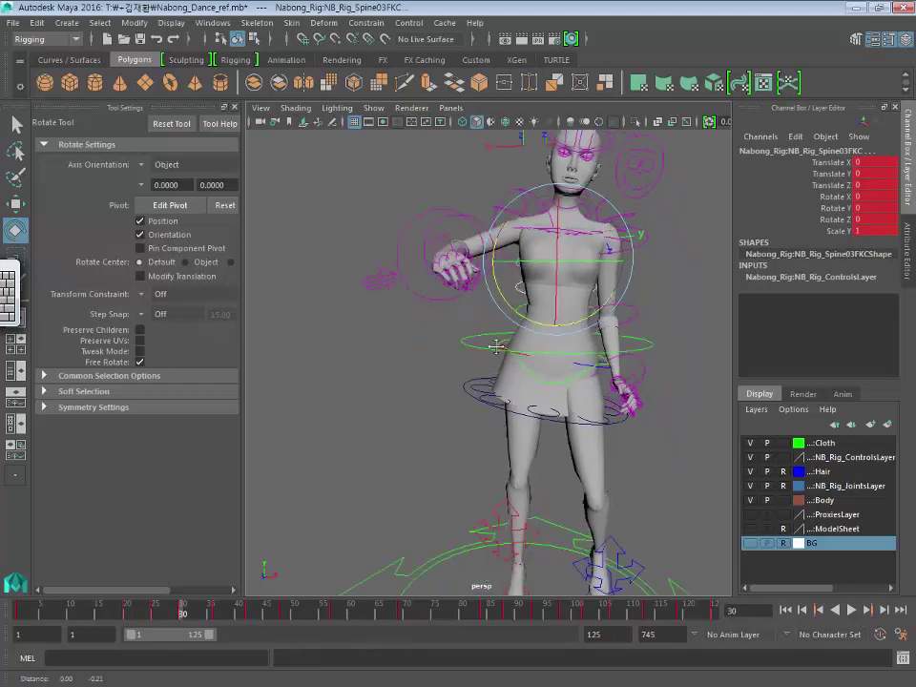
mouse_move(508, 340)
alt+mouse_down()
mouse_move(452, 331)
mouse_move(349, 258)
alt+mouse_up()
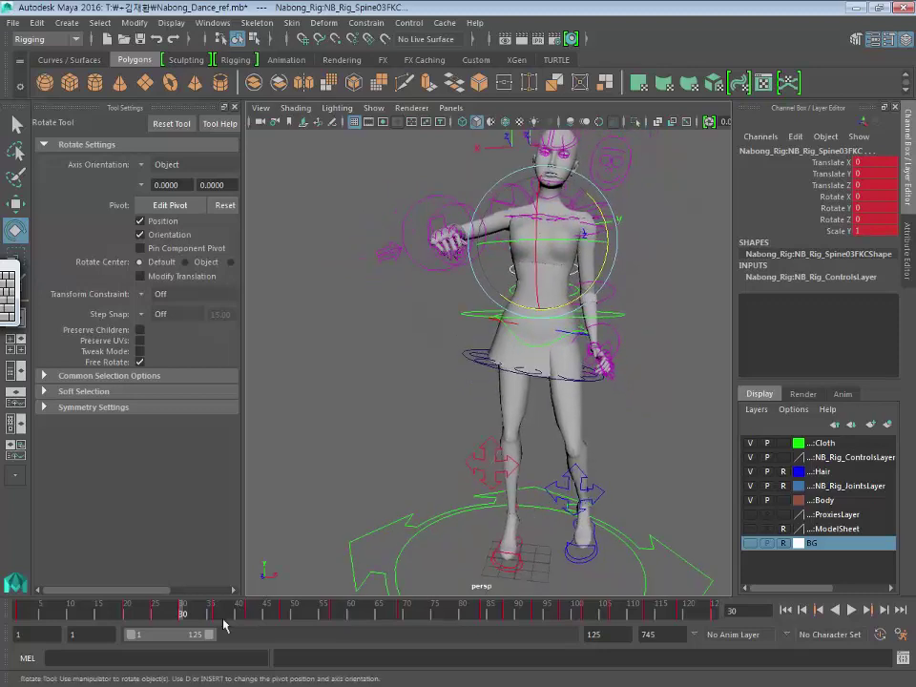
mouse_move(217, 616)
mouse_down()
mouse_move(154, 611)
mouse_move(212, 621)
mouse_move(184, 636)
mouse_up()
mouse_move(315, 410)
alt+mouse_down()
mouse_move(417, 466)
mouse_move(542, 435)
alt+mouse_up()
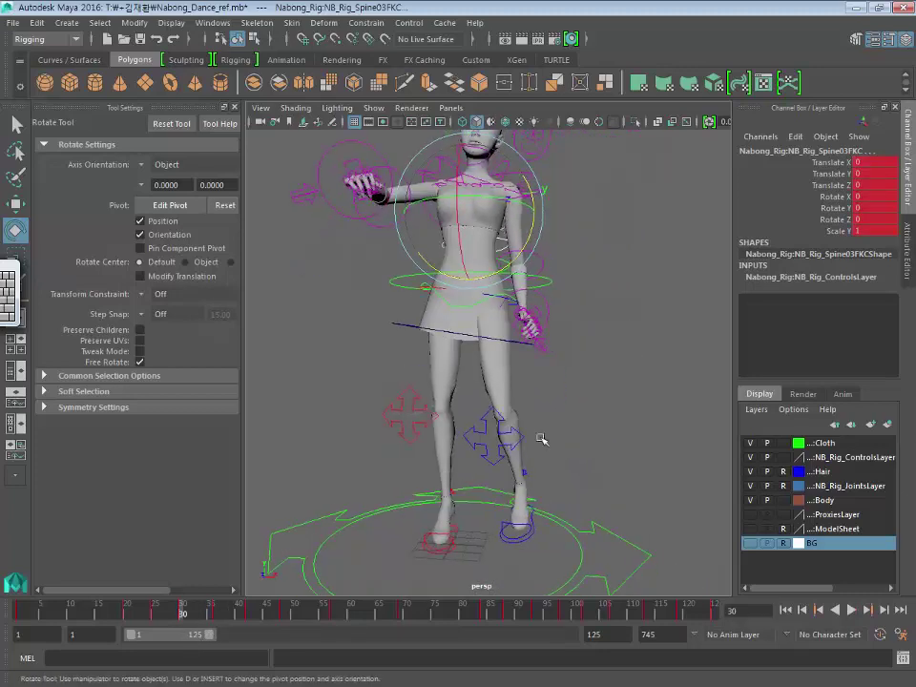
drag(156, 616, 187, 615)
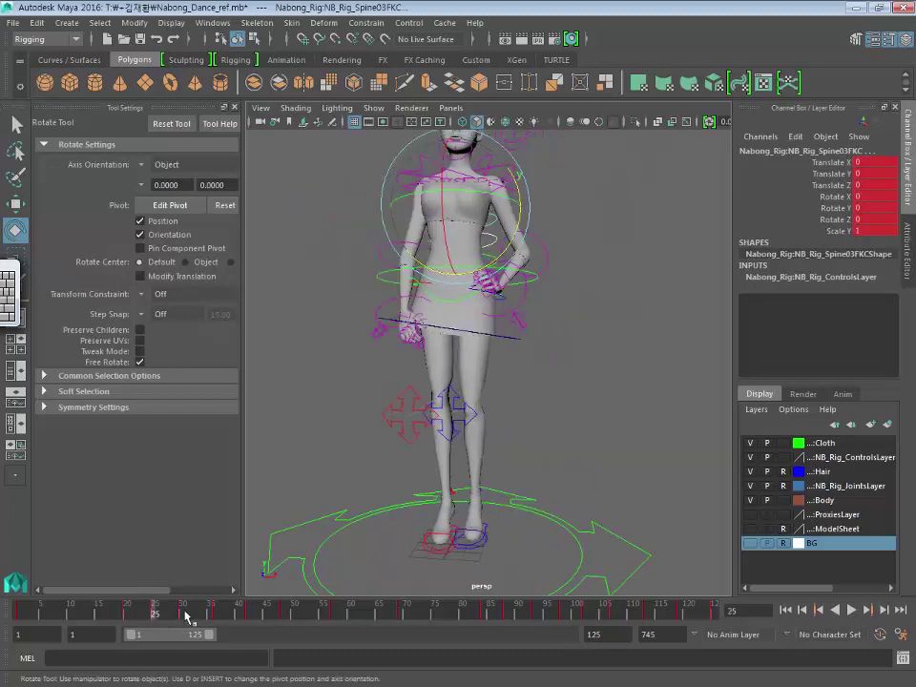
click(218, 617)
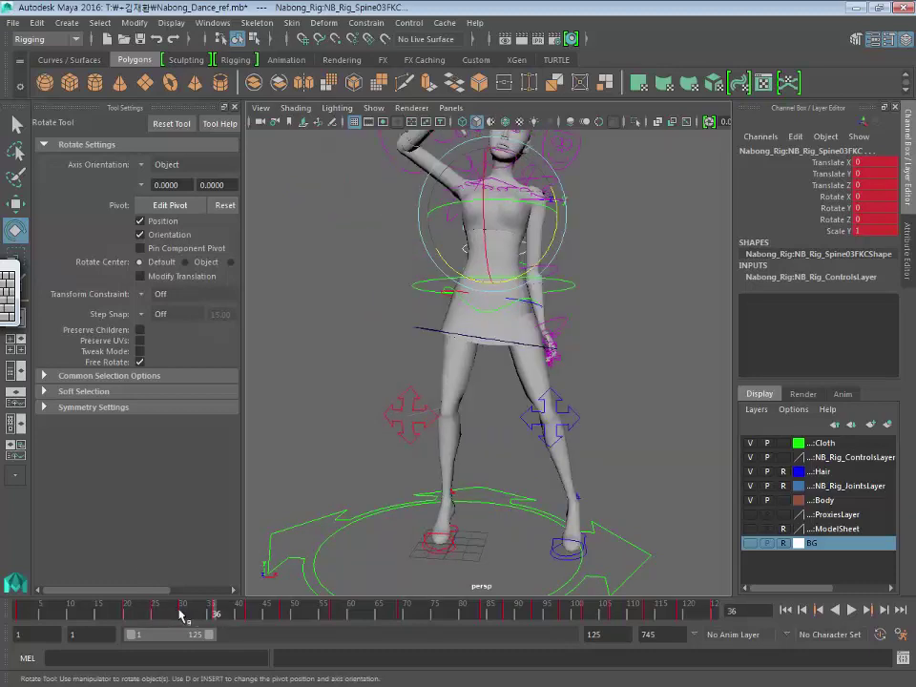
click(182, 615)
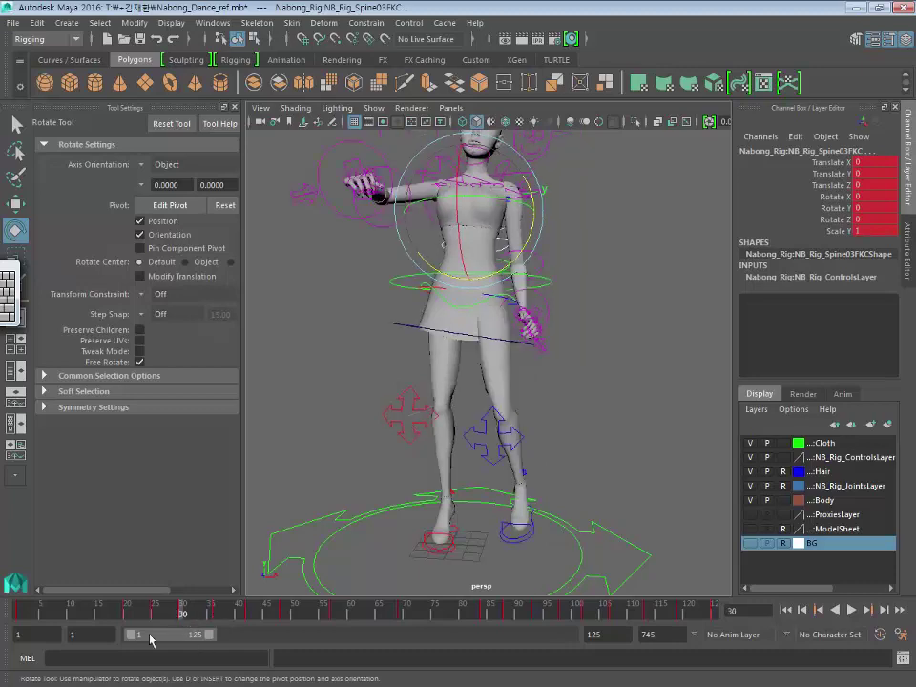
click(154, 613)
click(212, 614)
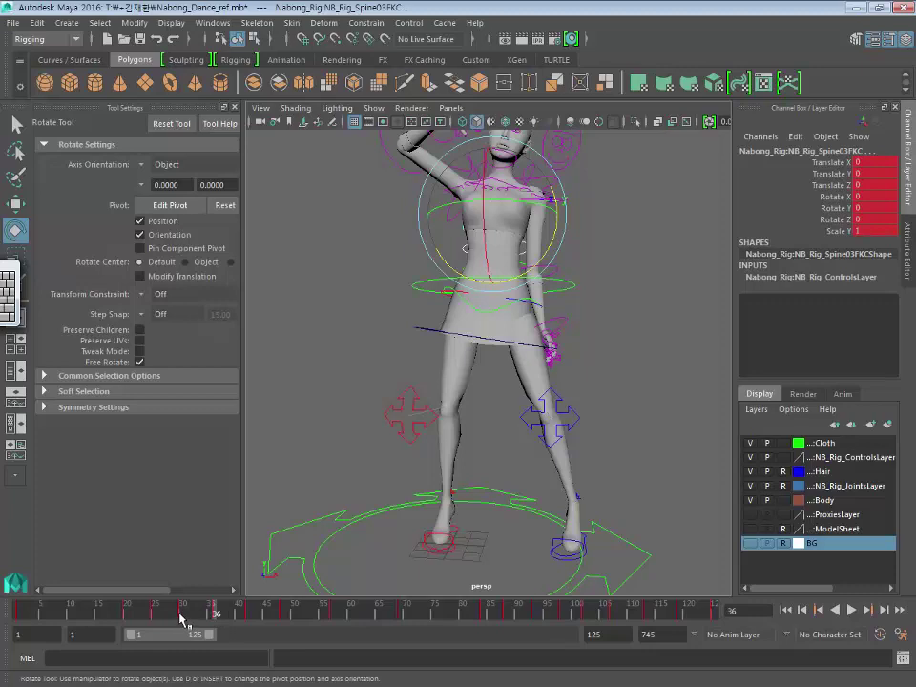
click(181, 616)
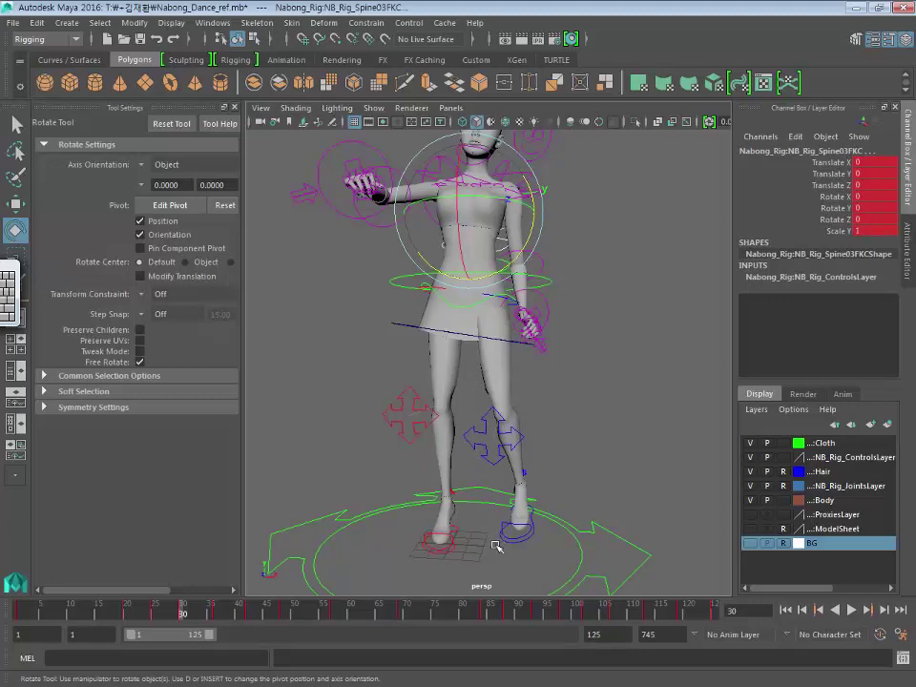
Switch to wireframe display and select the NB_Rig_MainHipC control
key(ctrl+z)
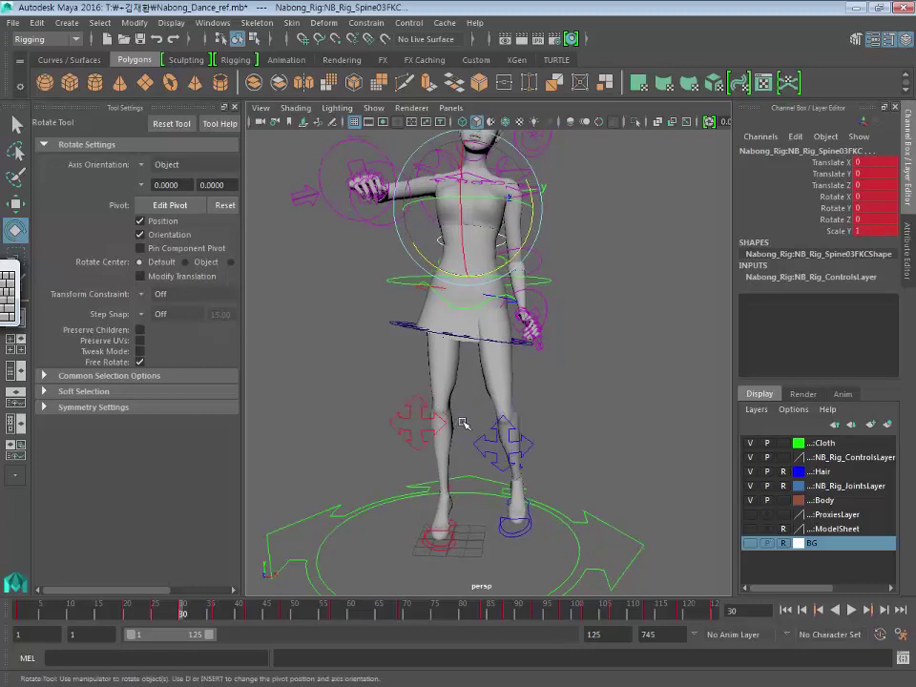
key(4)
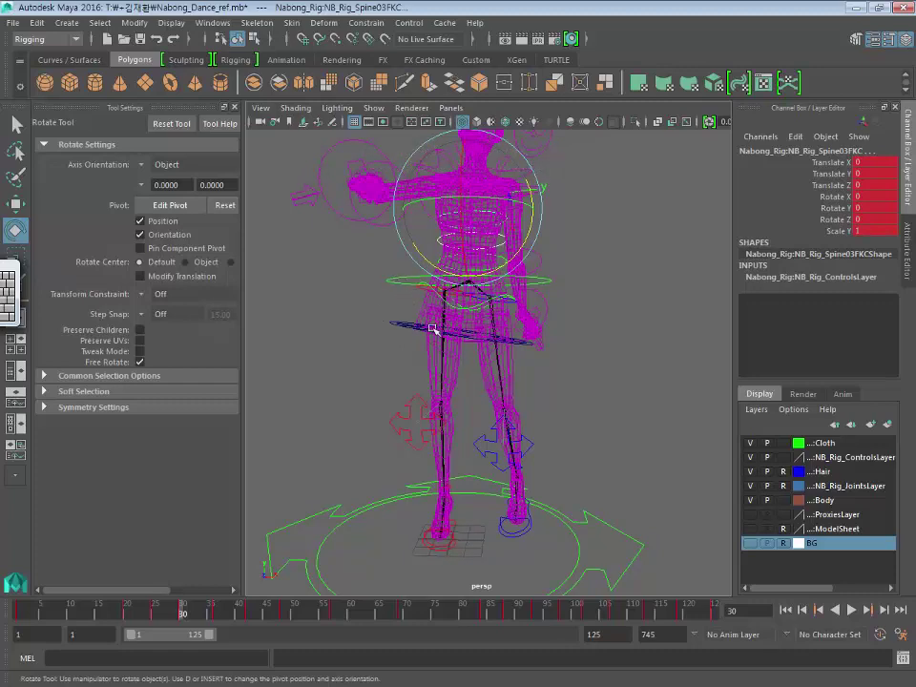
alt+drag(381, 392, 374, 416)
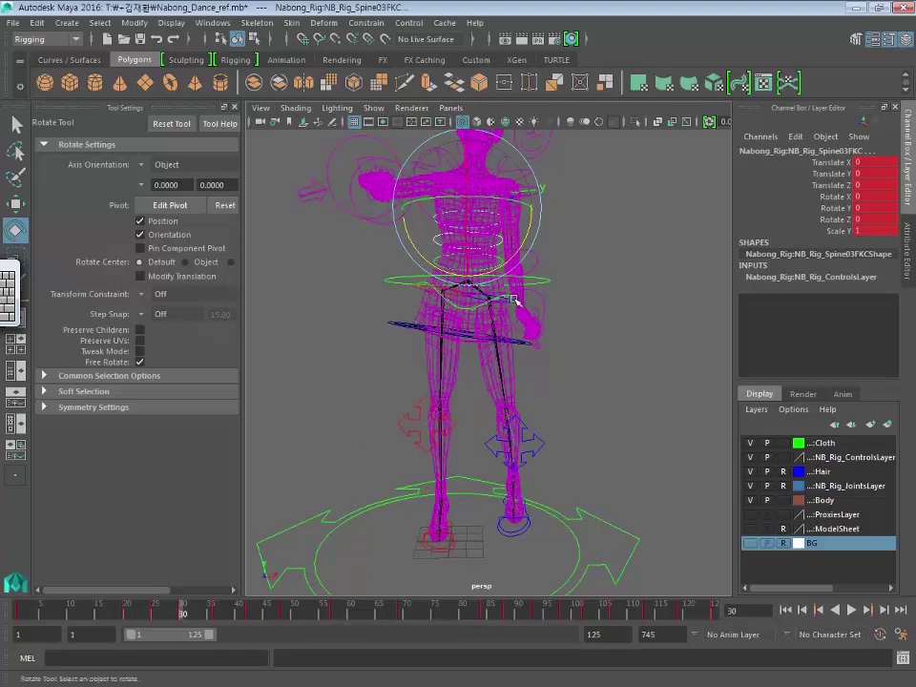
click(382, 237)
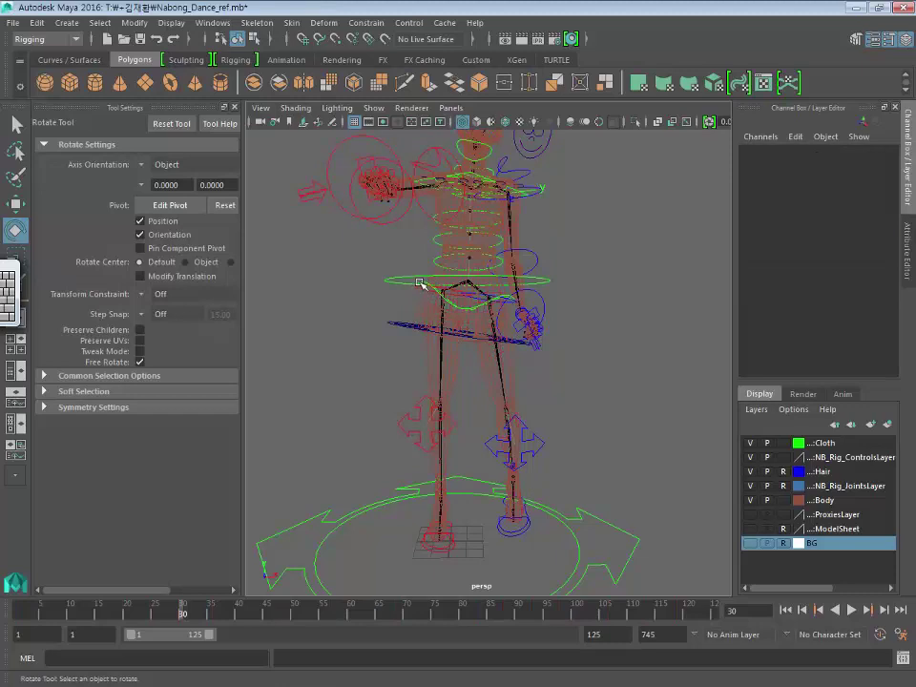
click(420, 281)
Move the ROOTC root control lower and to the left
key(w)
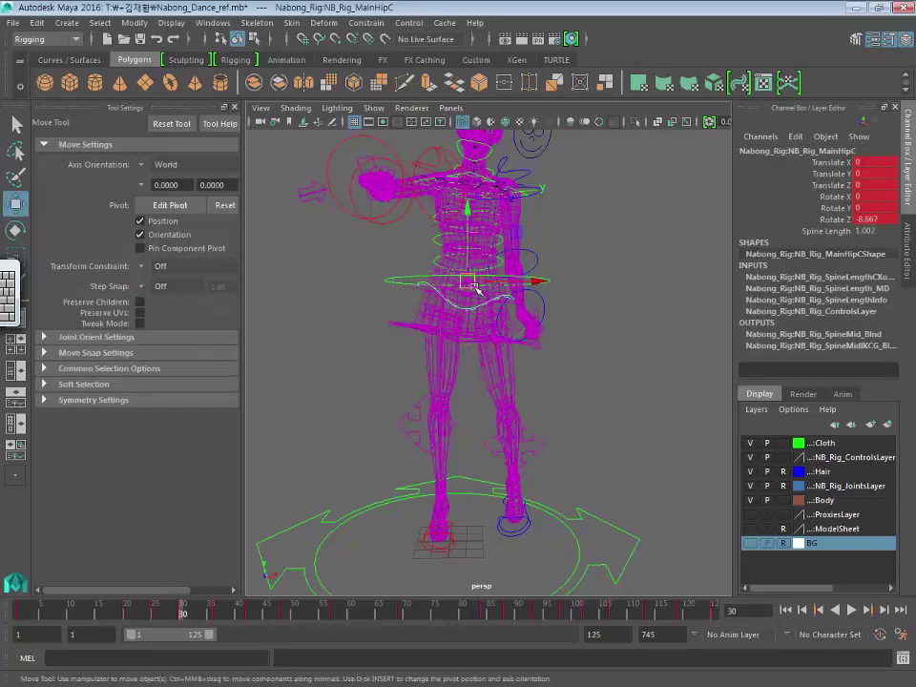
drag(466, 281, 458, 282)
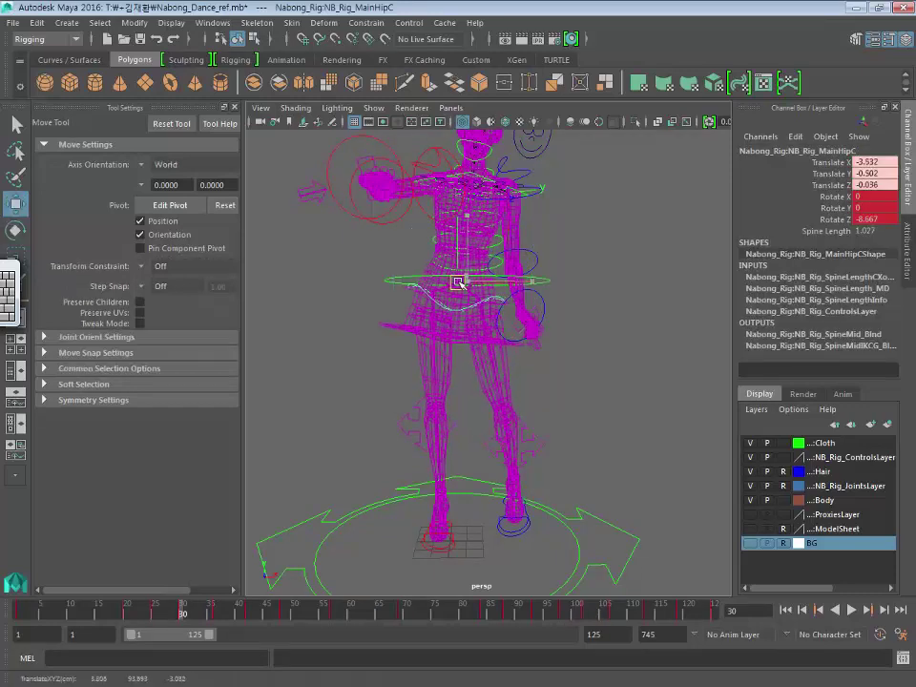
key(ctrl+z)
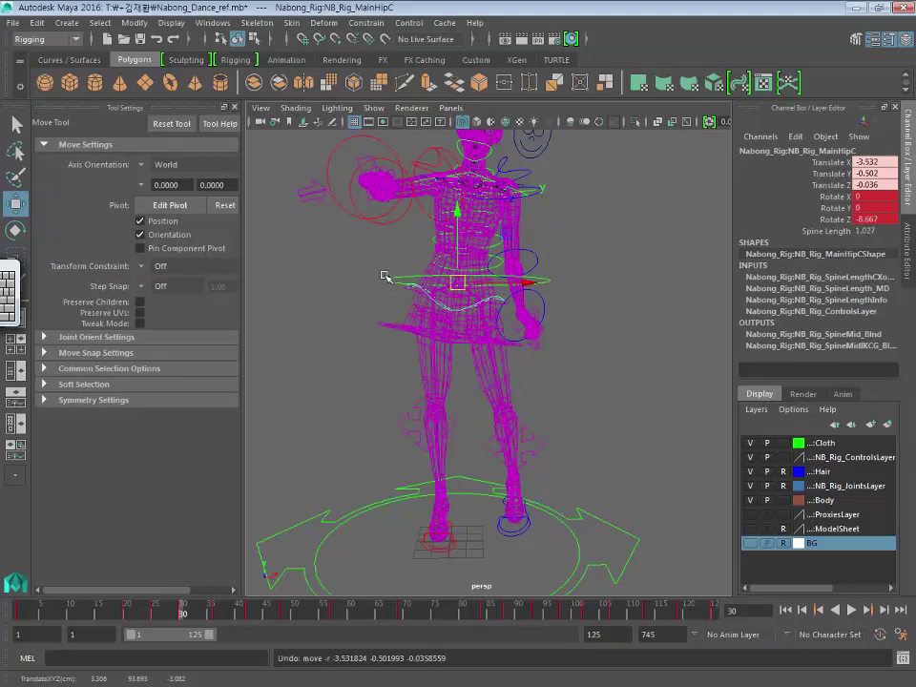
click(461, 283)
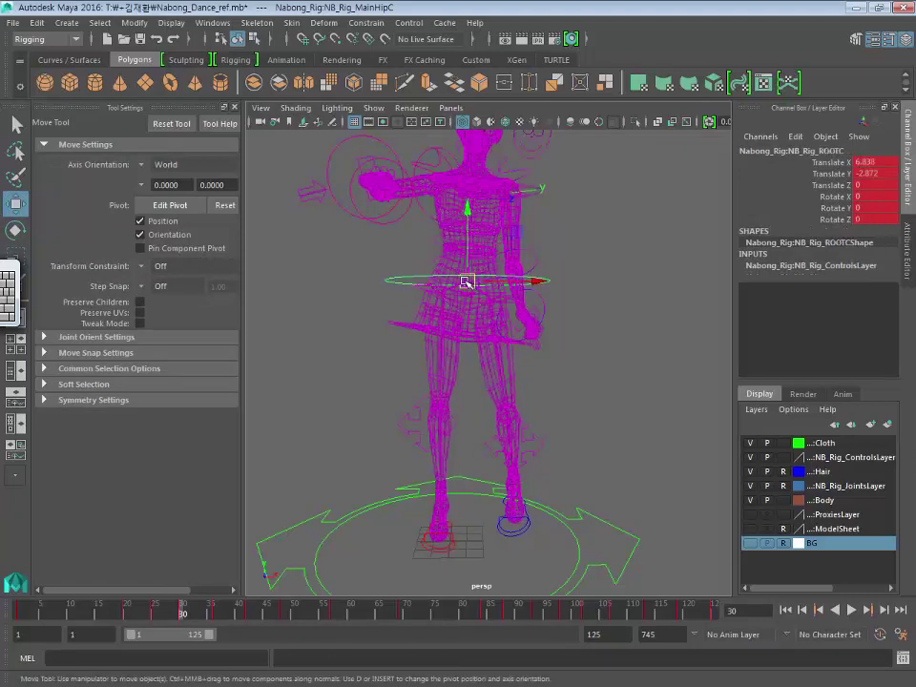
drag(461, 284, 401, 306)
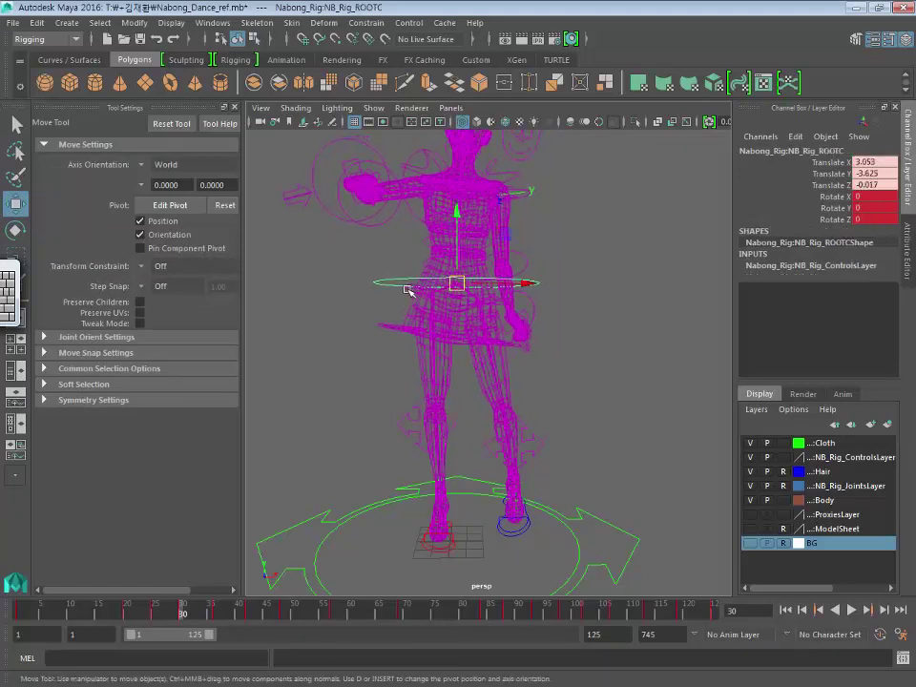
Tilt the main hip control to Rotate Z -12.134 and restore shaded display
click(412, 284)
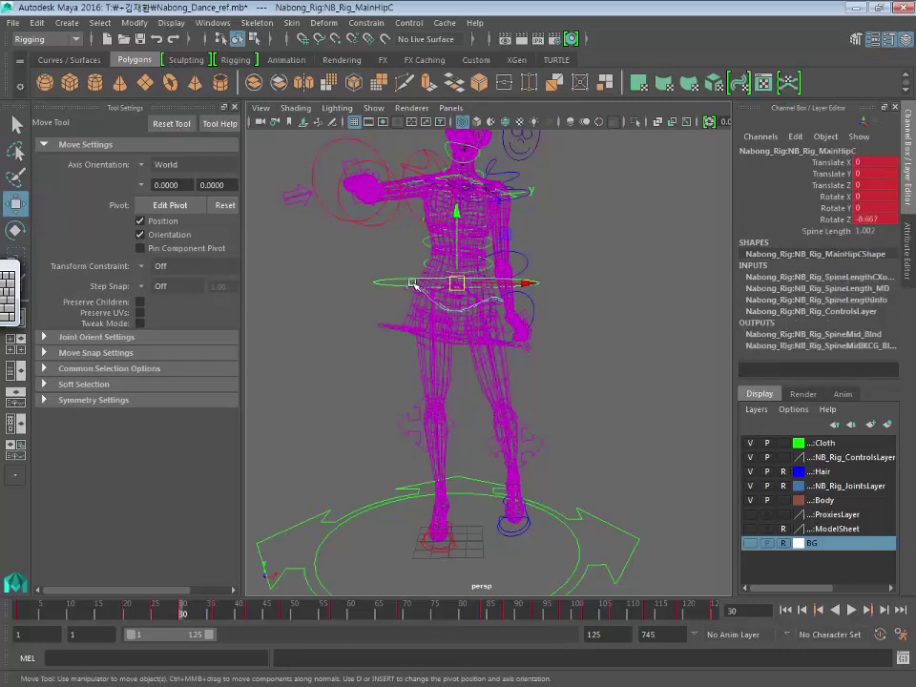
key(e)
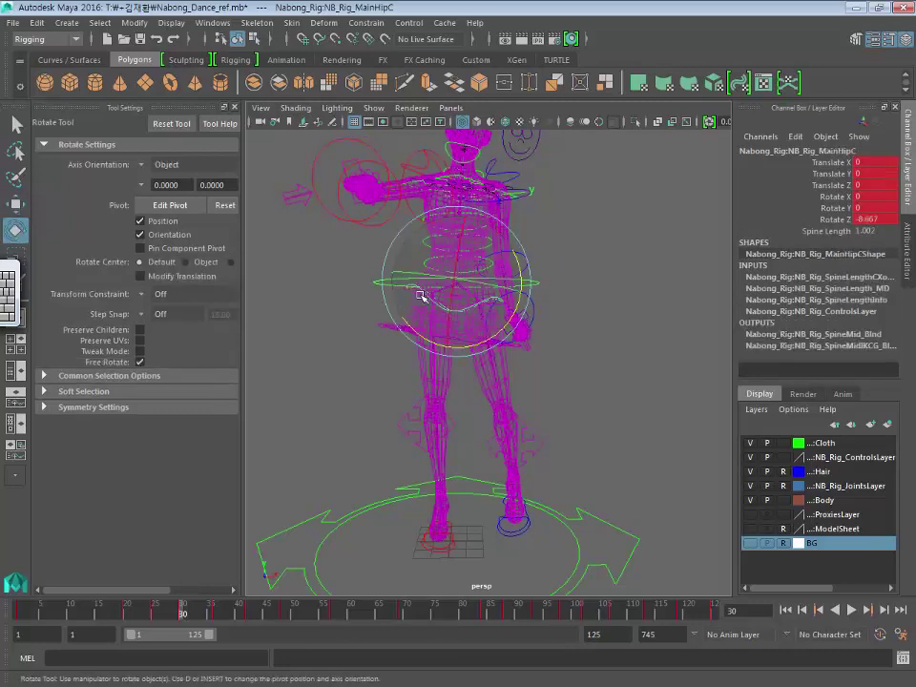
mouse_move(420, 296)
mouse_down()
mouse_move(409, 321)
mouse_move(477, 305)
mouse_up()
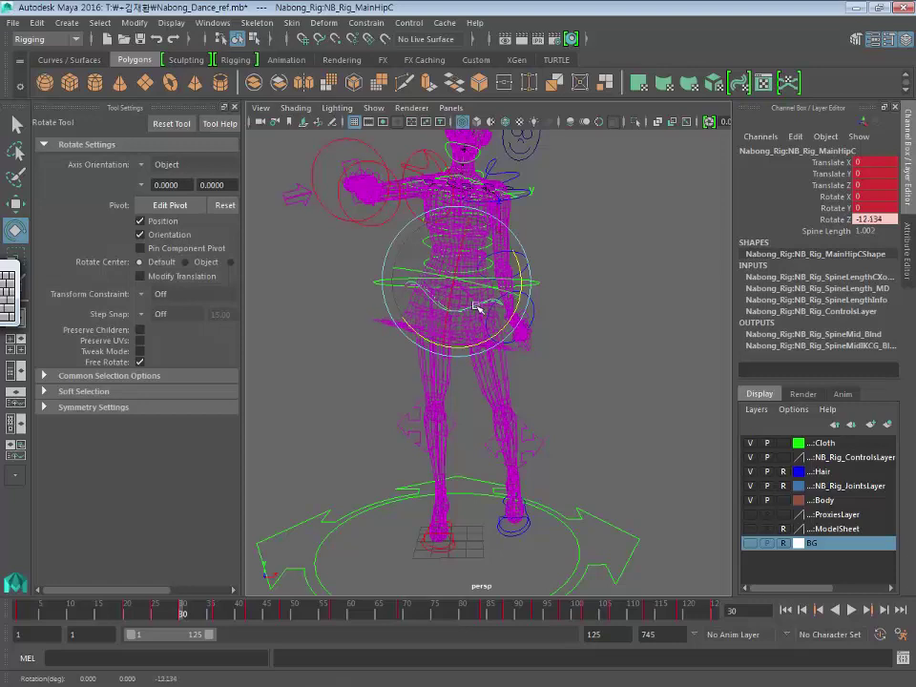
key(5)
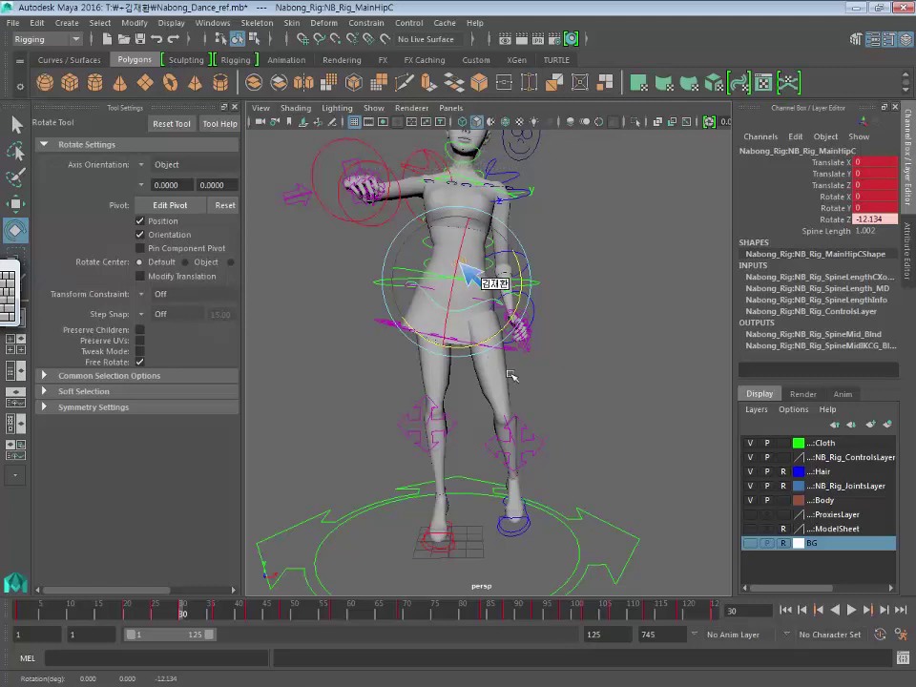
Raise the lFootIKC left-foot control up and to the left so the leg bends
click(503, 536)
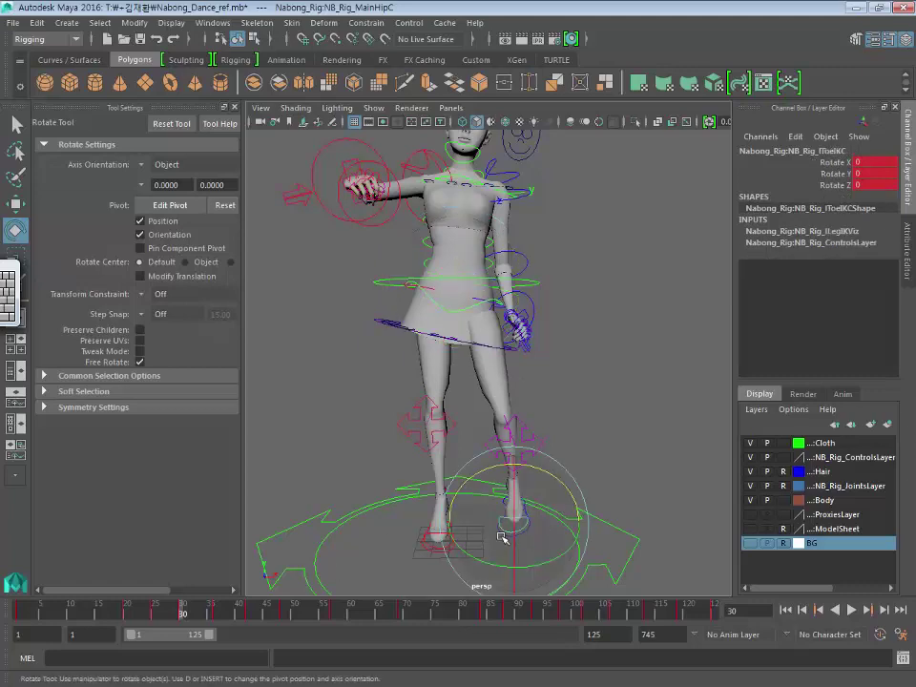
click(466, 511)
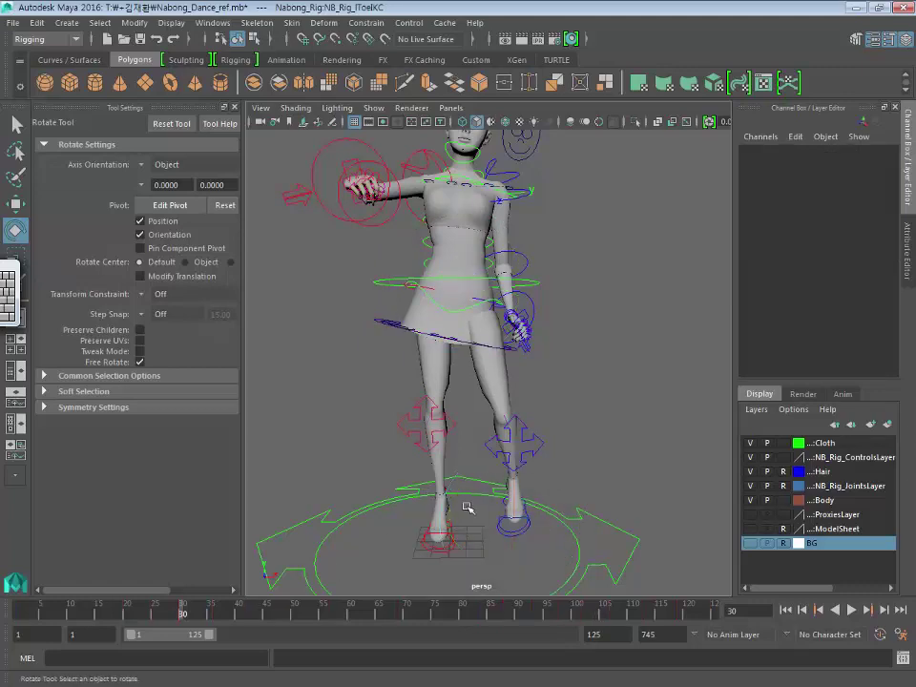
click(507, 534)
key(w)
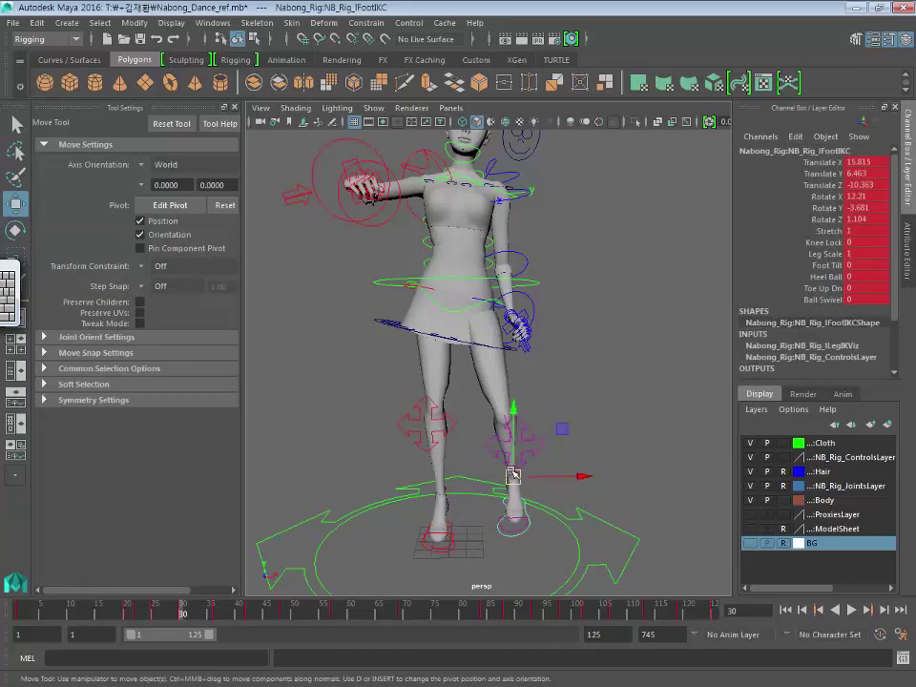
drag(512, 474, 468, 460)
Turn the left foot to Rotate X 12.21, Y -3.681, Z 1.104 and compare frames 25–30
key(e)
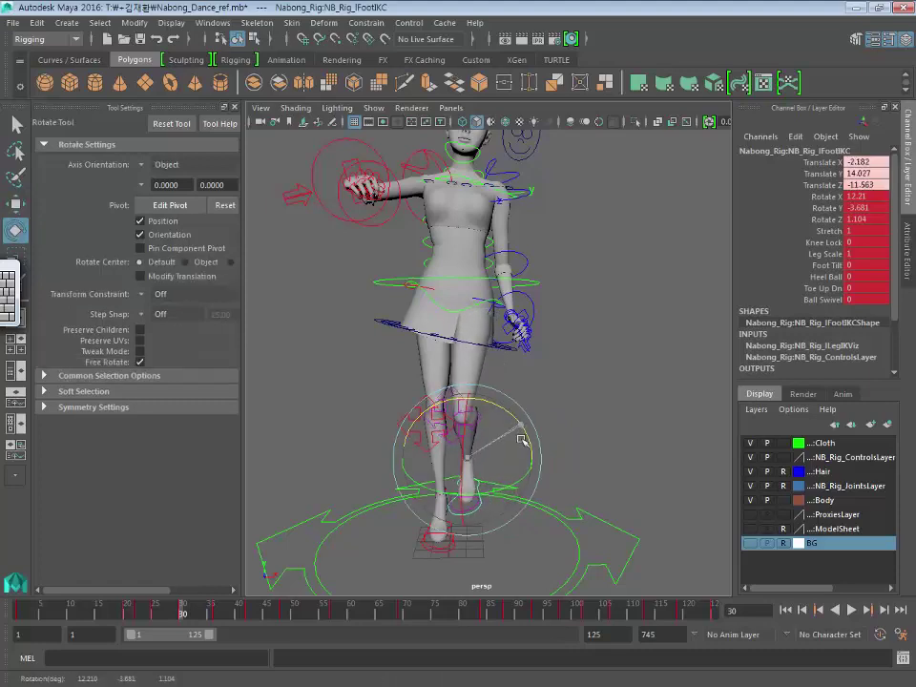
drag(523, 440, 501, 435)
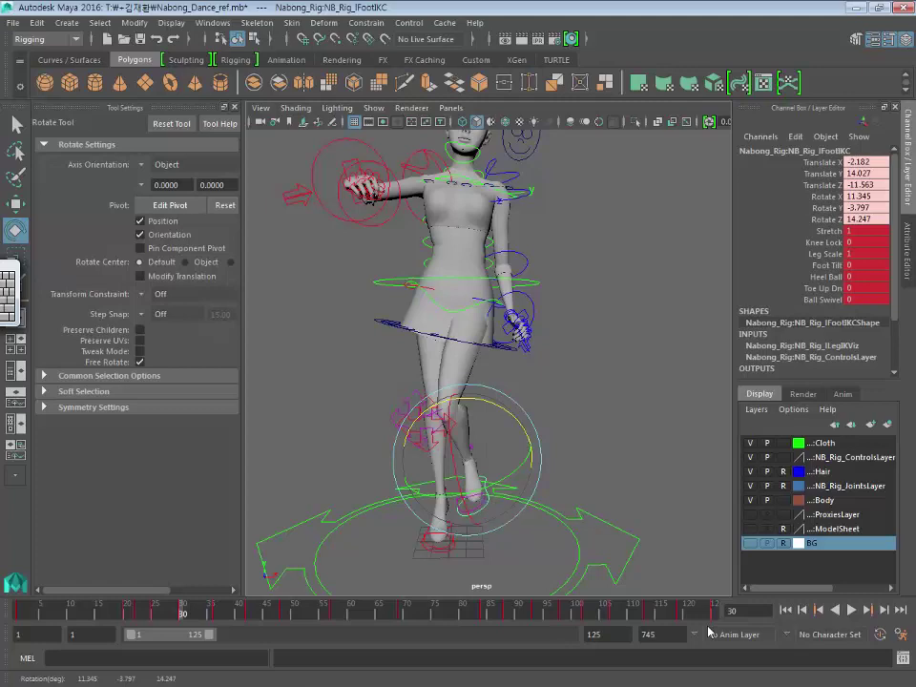
click(155, 612)
drag(155, 612, 181, 609)
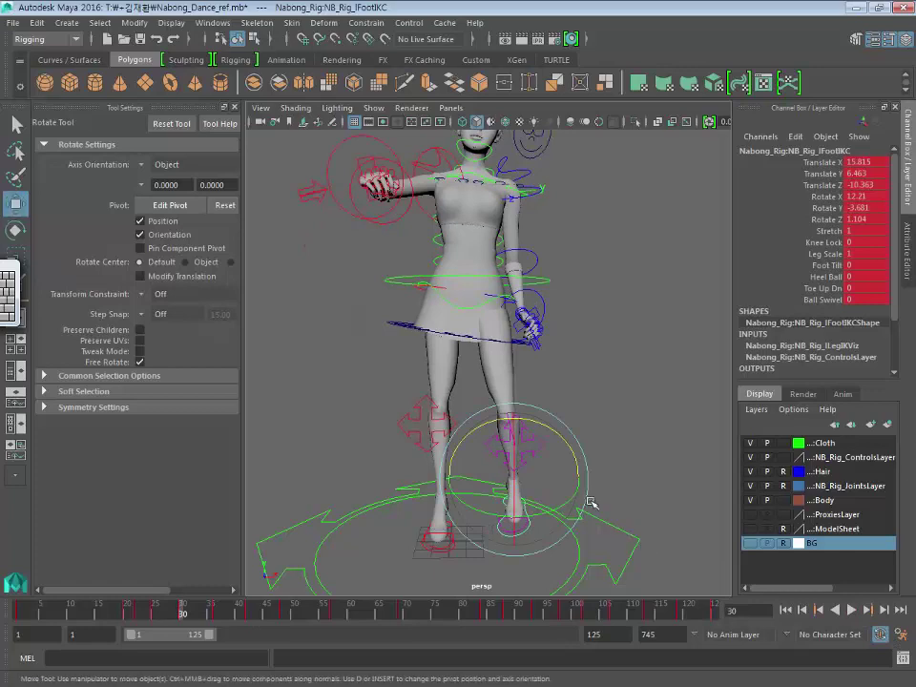
Lift and angle the left foot IK control to Rotate X 19.383, Y -16.061, Z 3.723
key(w)
drag(512, 477, 471, 462)
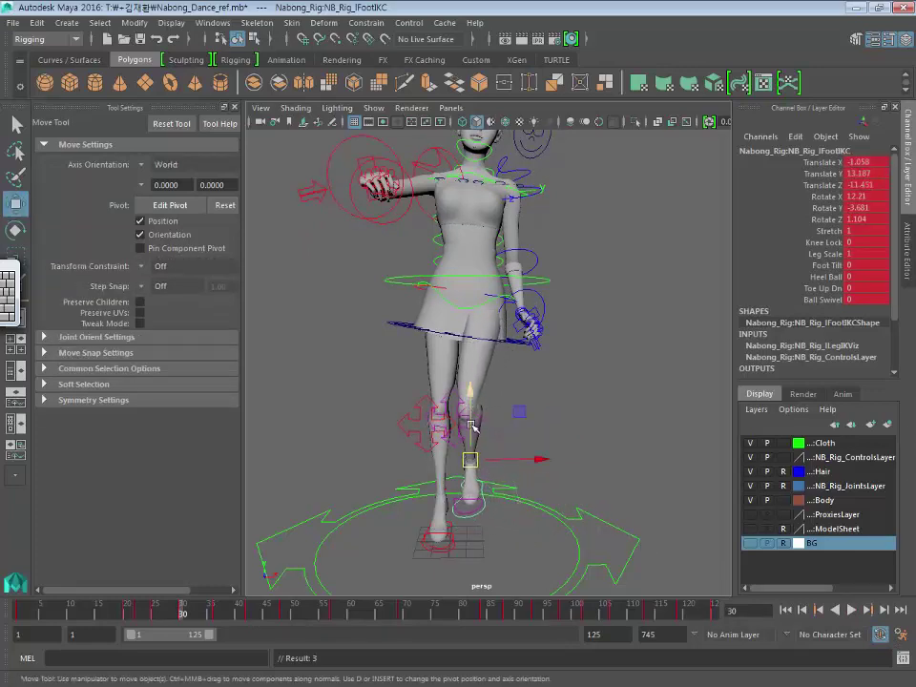
key(e)
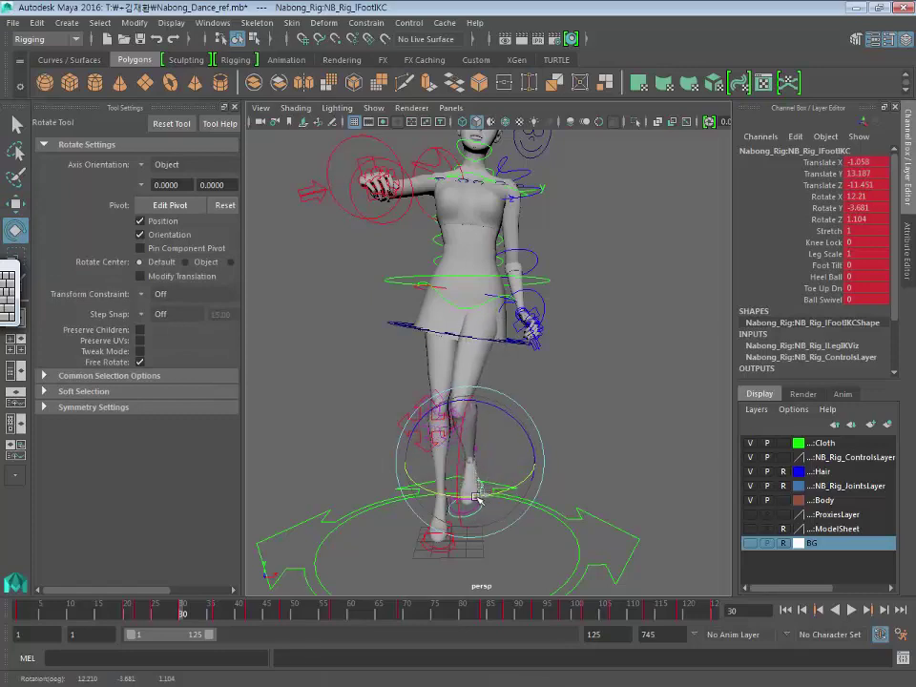
mouse_move(465, 482)
mouse_down()
mouse_move(474, 496)
mouse_move(444, 487)
mouse_up()
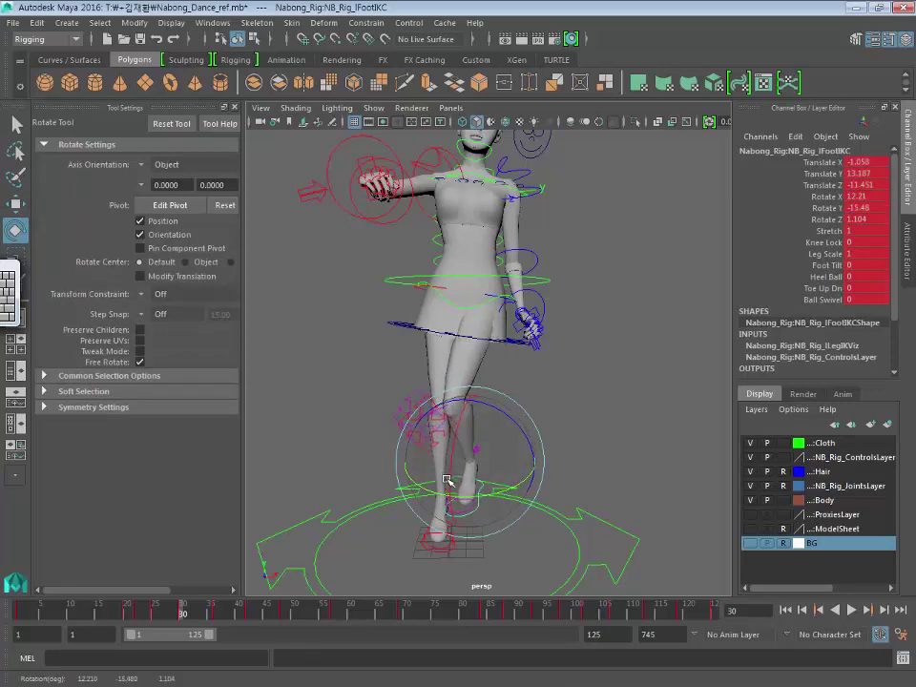
Shift the ROOTC root control to the left and play back the animation
click(426, 285)
key(w)
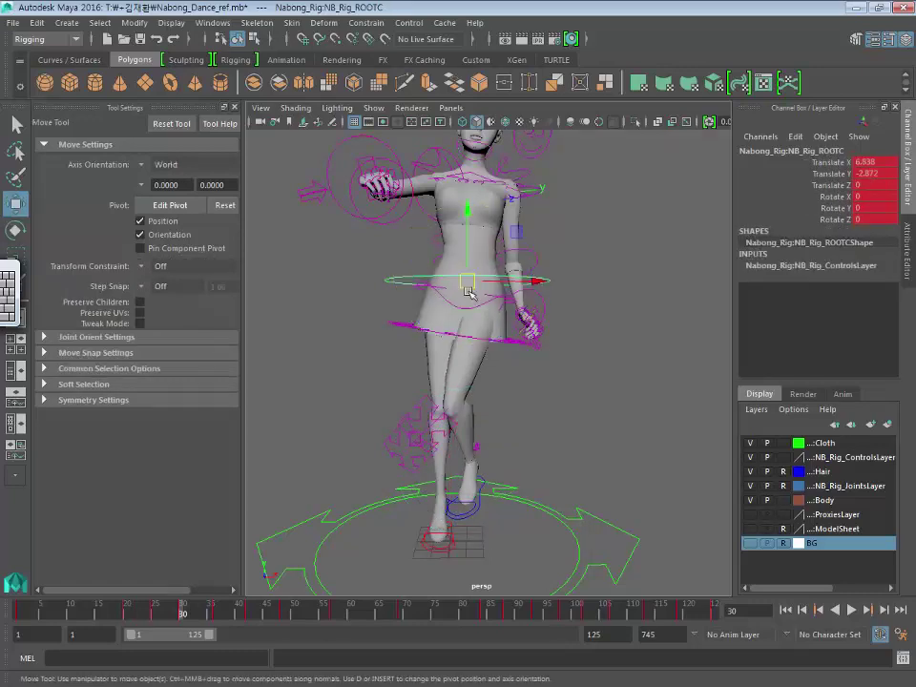
drag(459, 280, 435, 283)
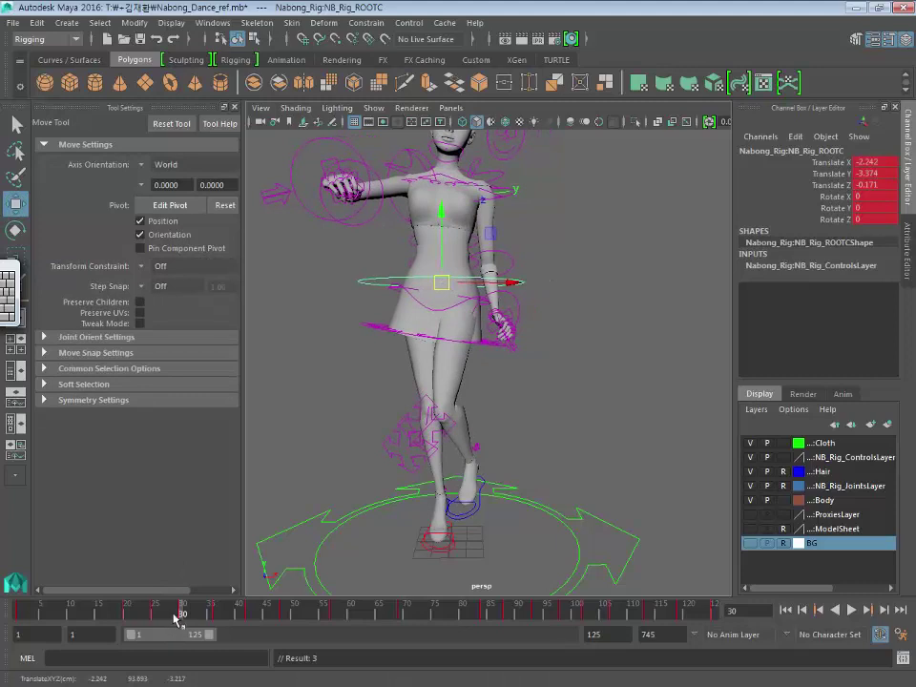
key(alt+v)
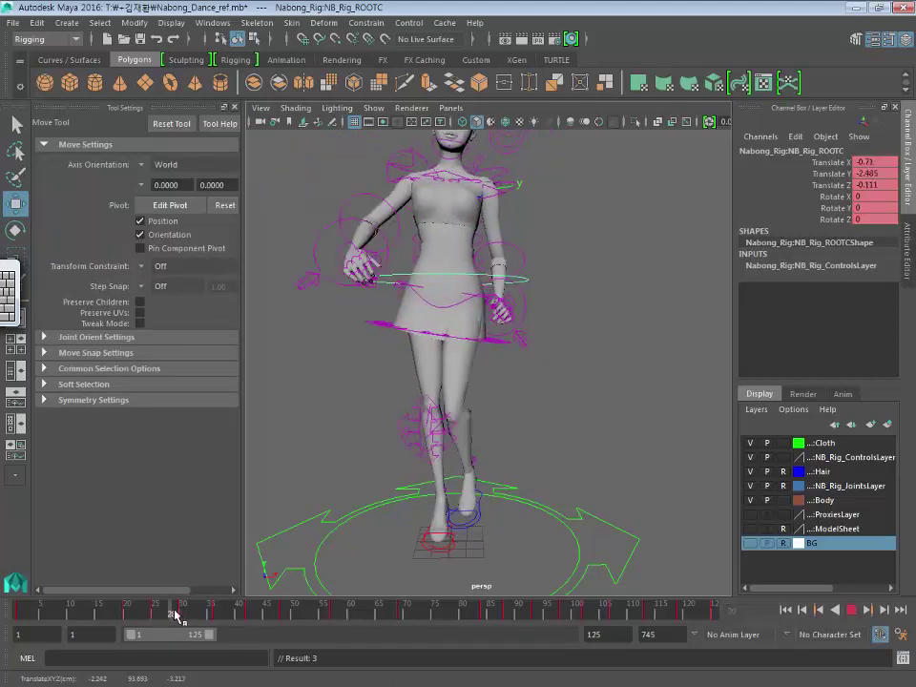
Stop animation playback at frame 33
key(alt+v)
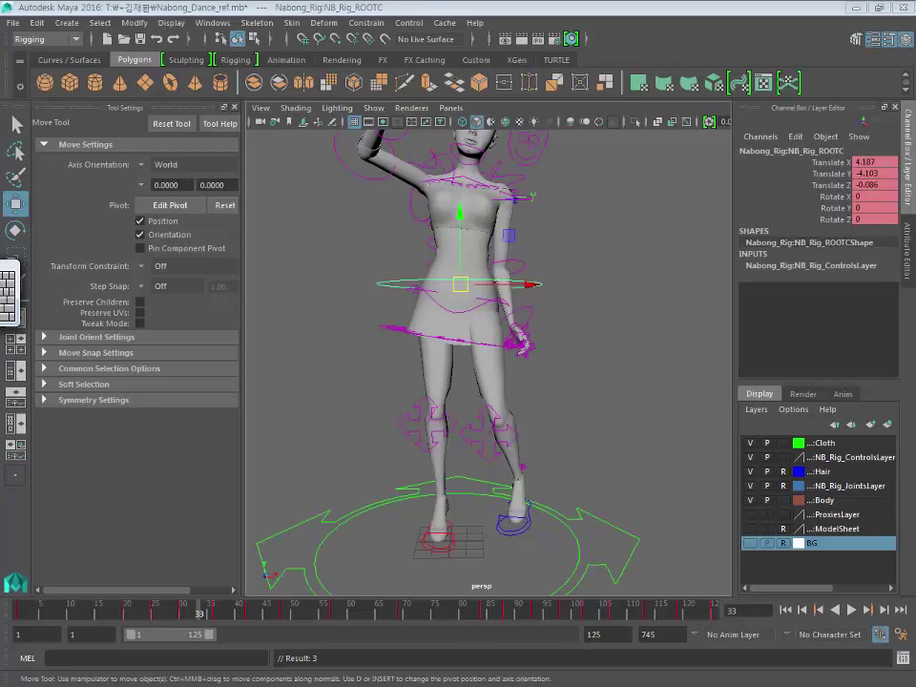
Switch to the browser and open the Maya VFX cafe from Naver Cafe
key(alt+Tab)
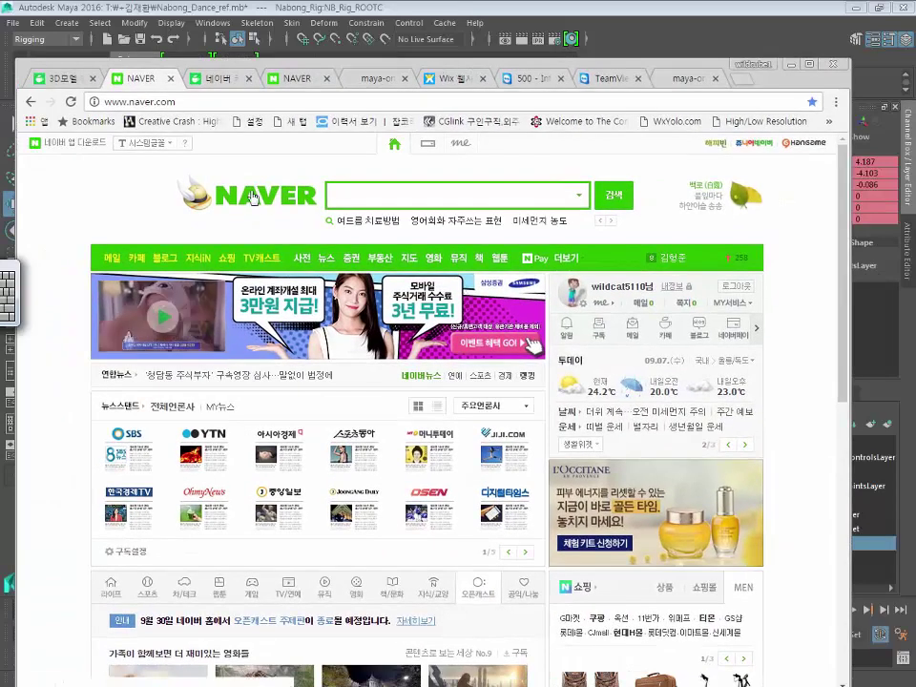
click(253, 198)
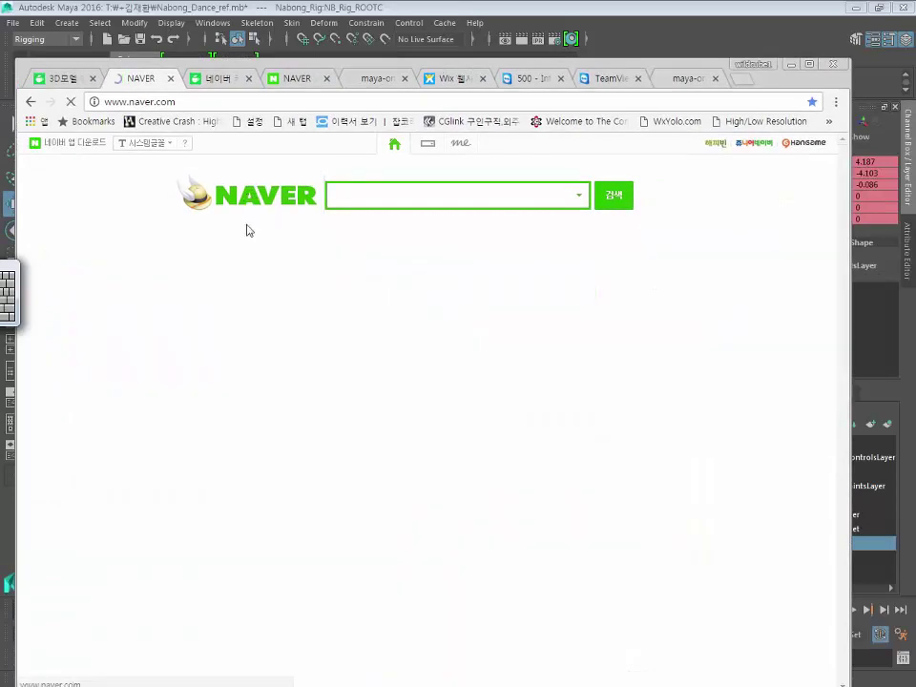
click(140, 267)
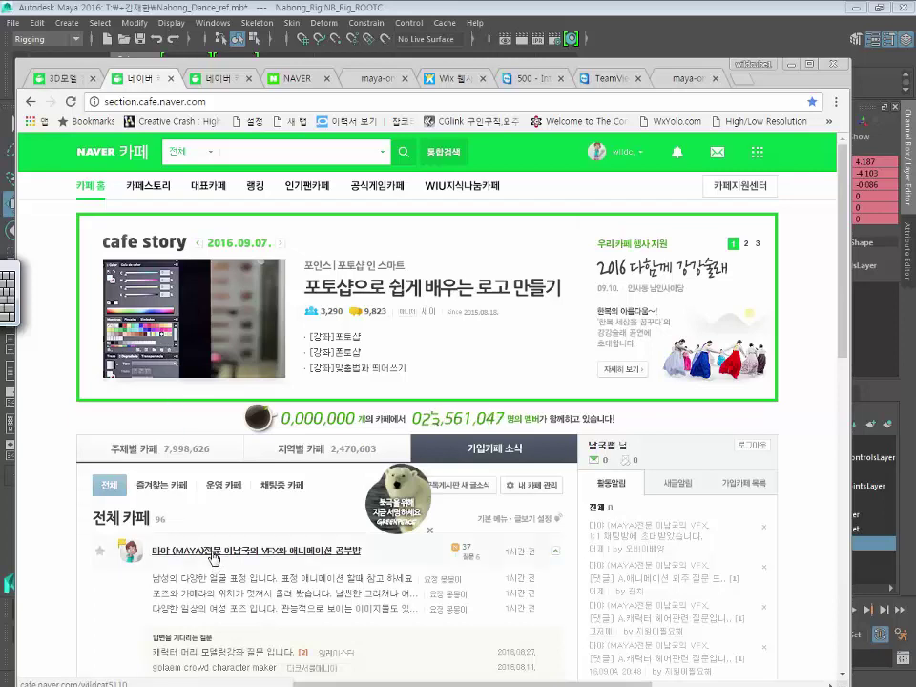
click(248, 555)
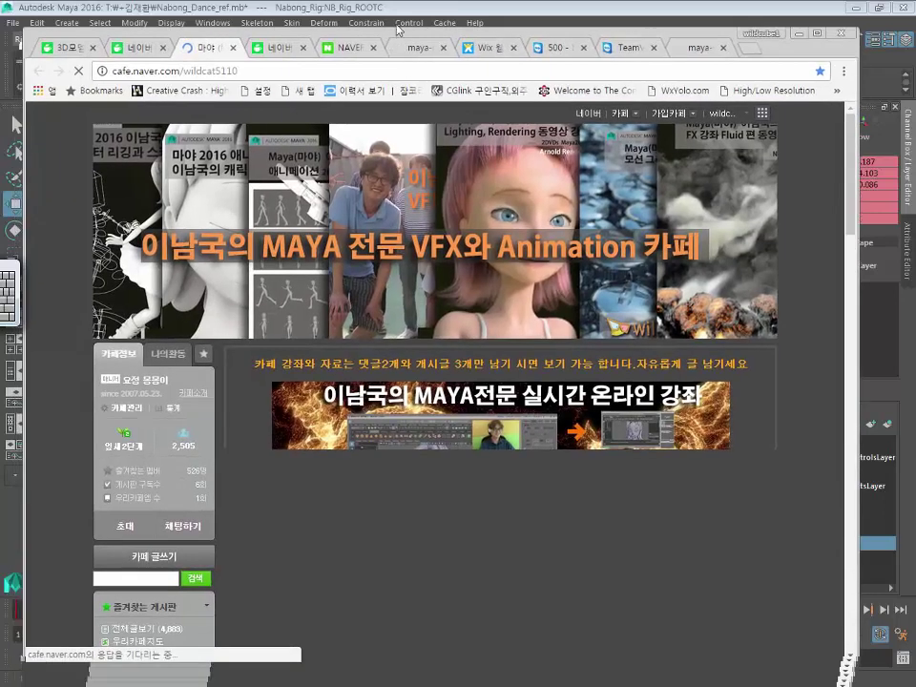
Read the post about pose and camera position, then return to the cafe main page
drag(388, 81, 399, 23)
scroll(372, 406, down, 4)
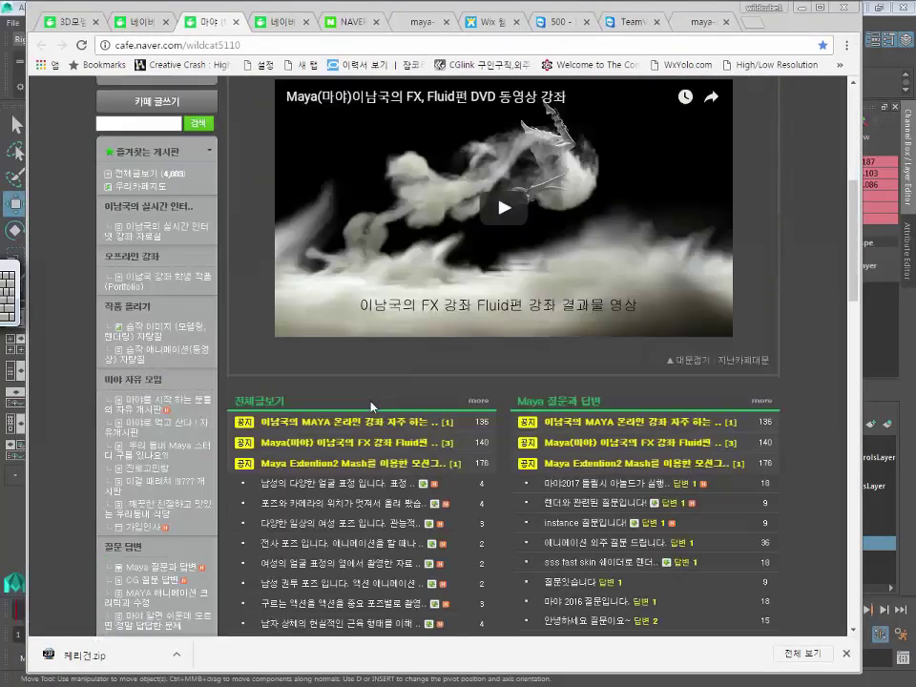
scroll(343, 372, down, 1)
scroll(338, 365, down, 1)
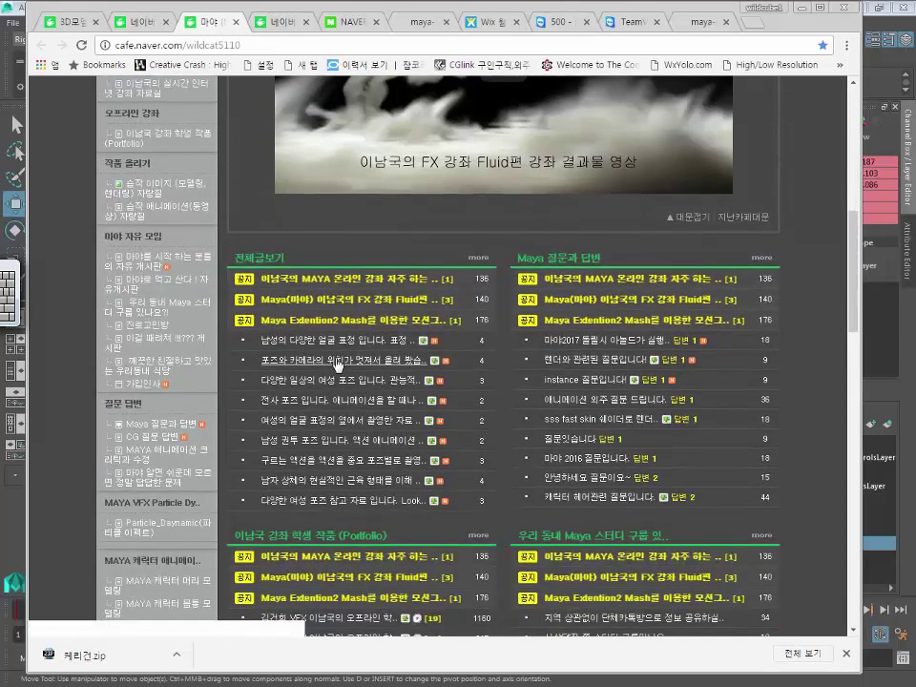
click(338, 365)
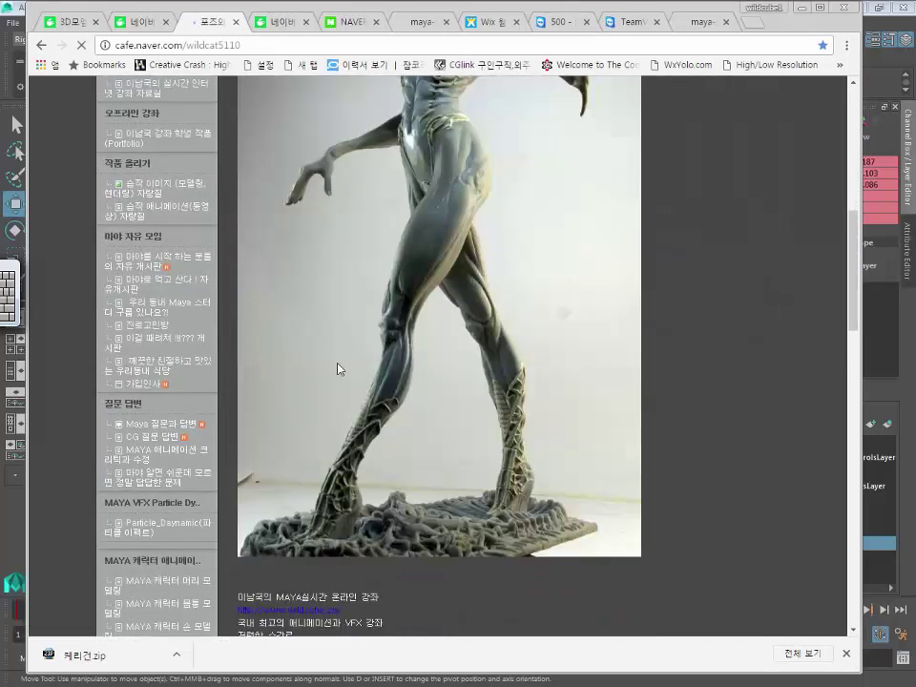
scroll(361, 258, down, 2)
scroll(361, 258, down, 1)
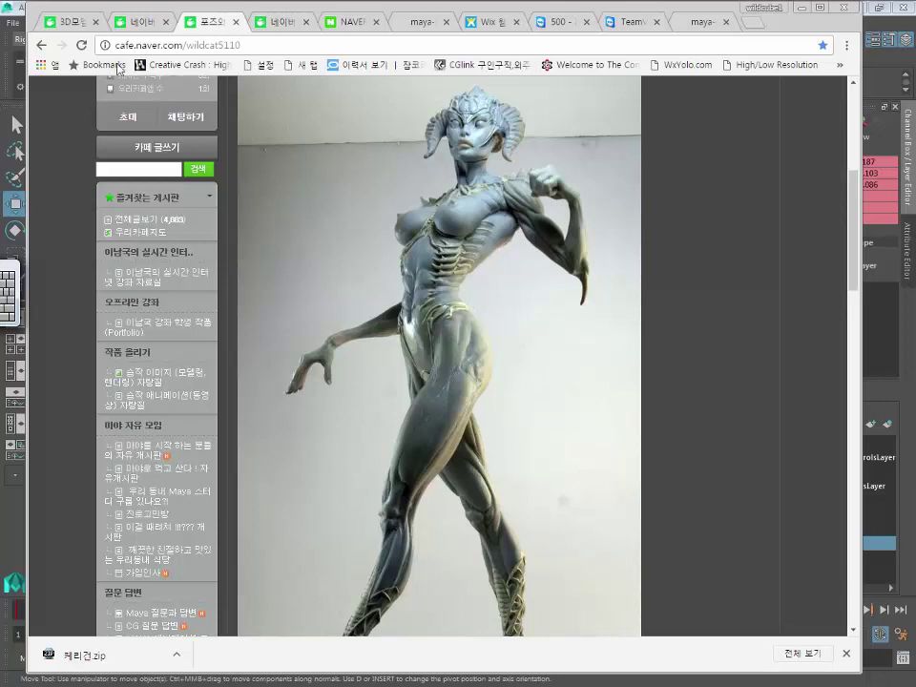
right_click(42, 47)
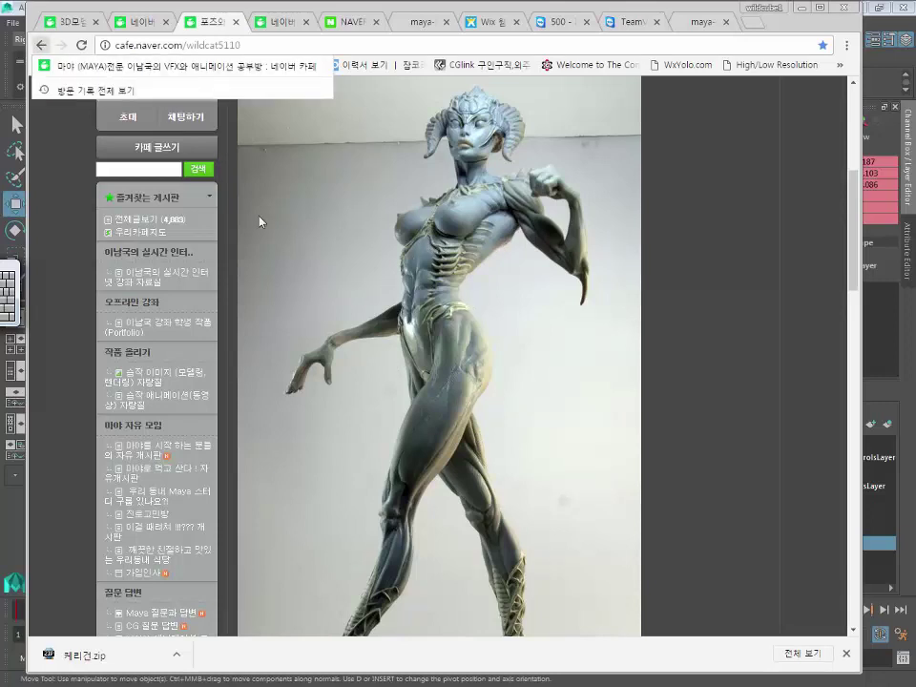
click(45, 67)
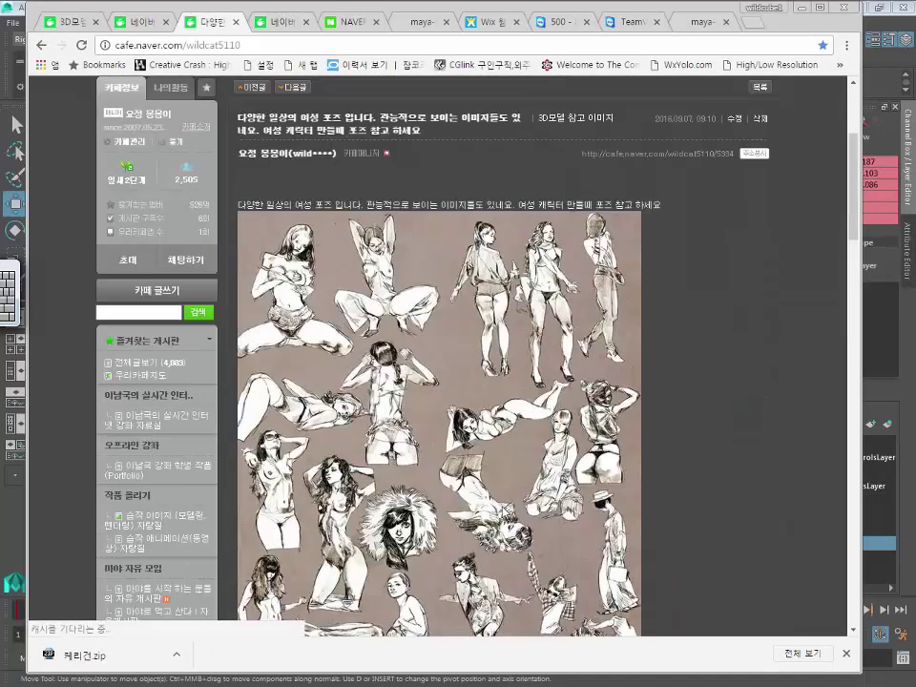
Scroll through the everyday female pose sketch sheet, then go back to the Maya VFX cafe main page
scroll(516, 443, down, 3)
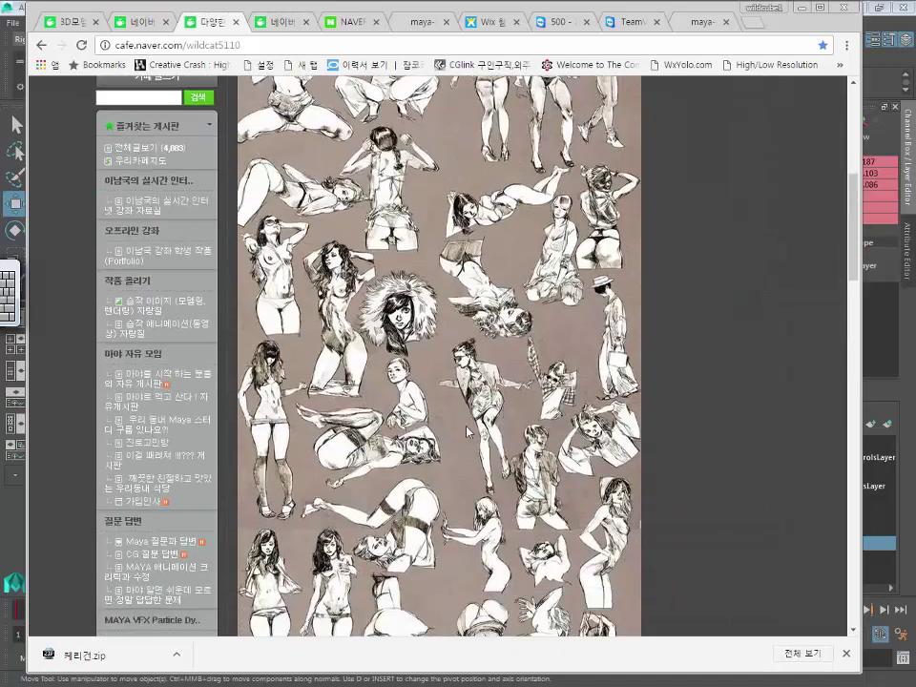
scroll(484, 420, down, 2)
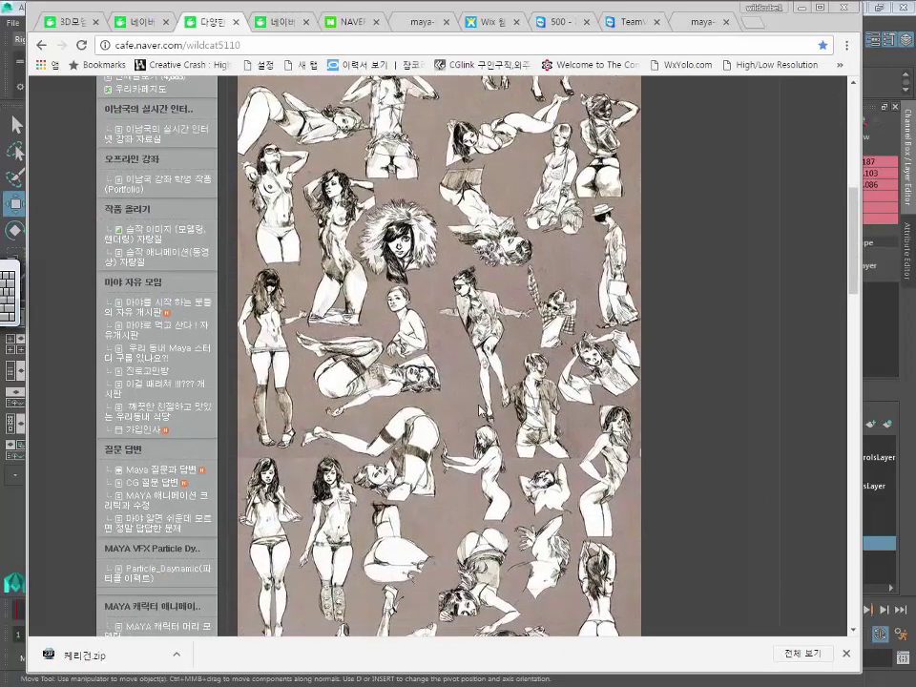
scroll(484, 420, down, 2)
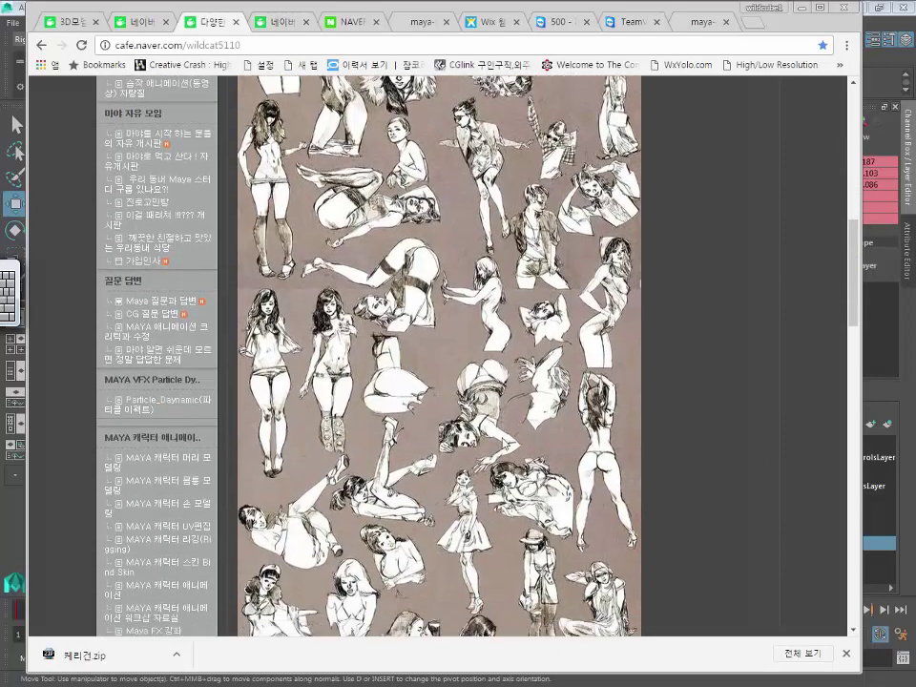
scroll(503, 441, down, 1)
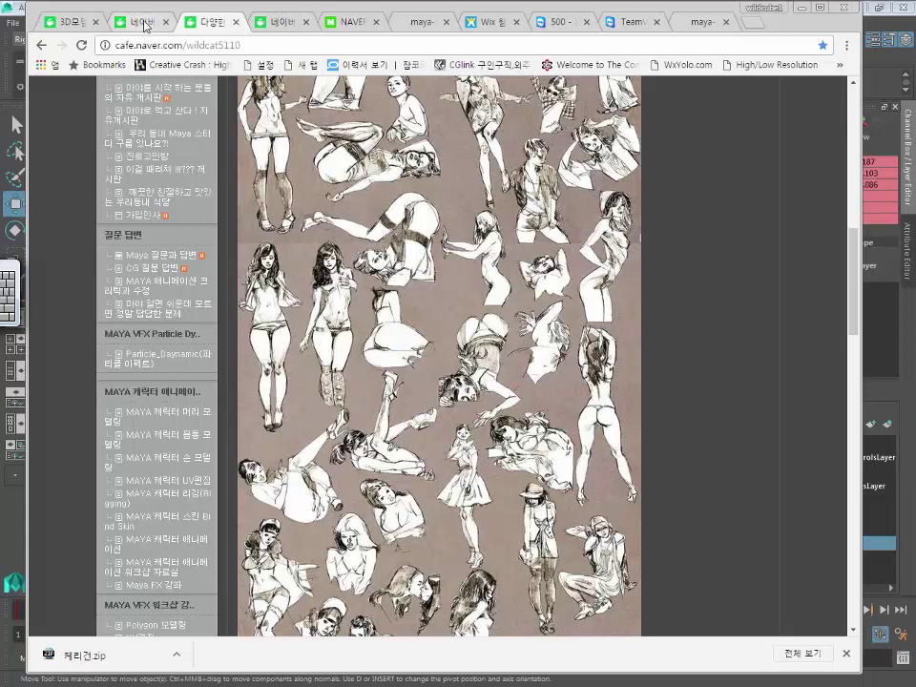
click(42, 45)
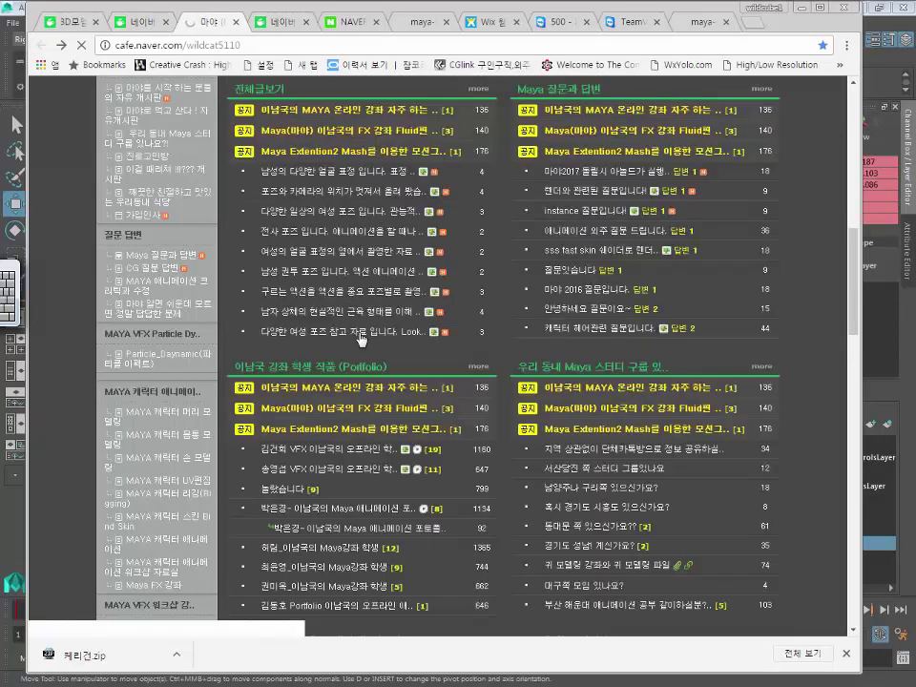
View the 구르는 액션 rolling-action pose photo post, then go back to the Maya VFX cafe main page
click(343, 292)
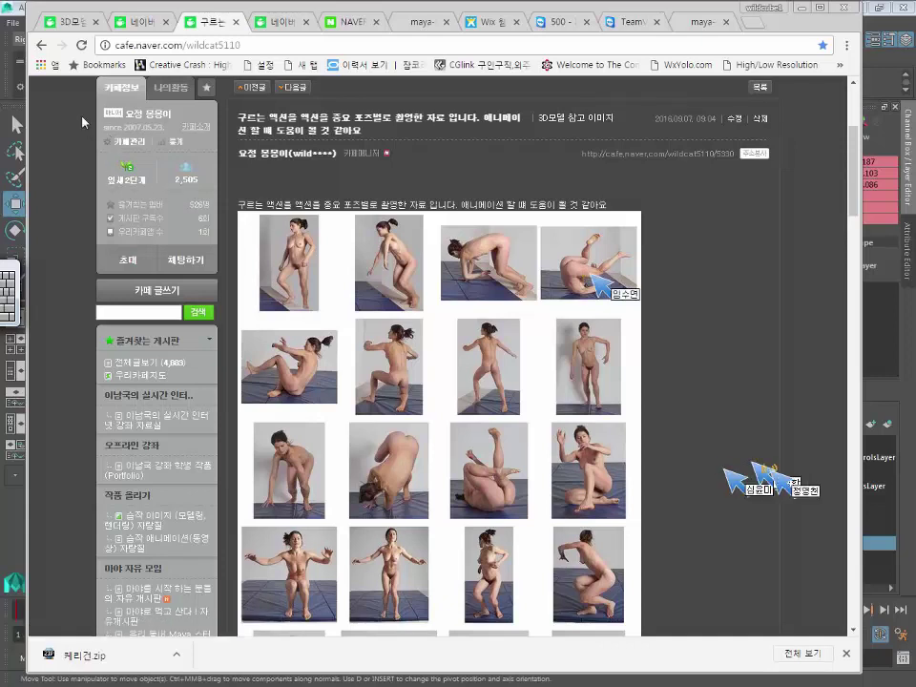
click(40, 46)
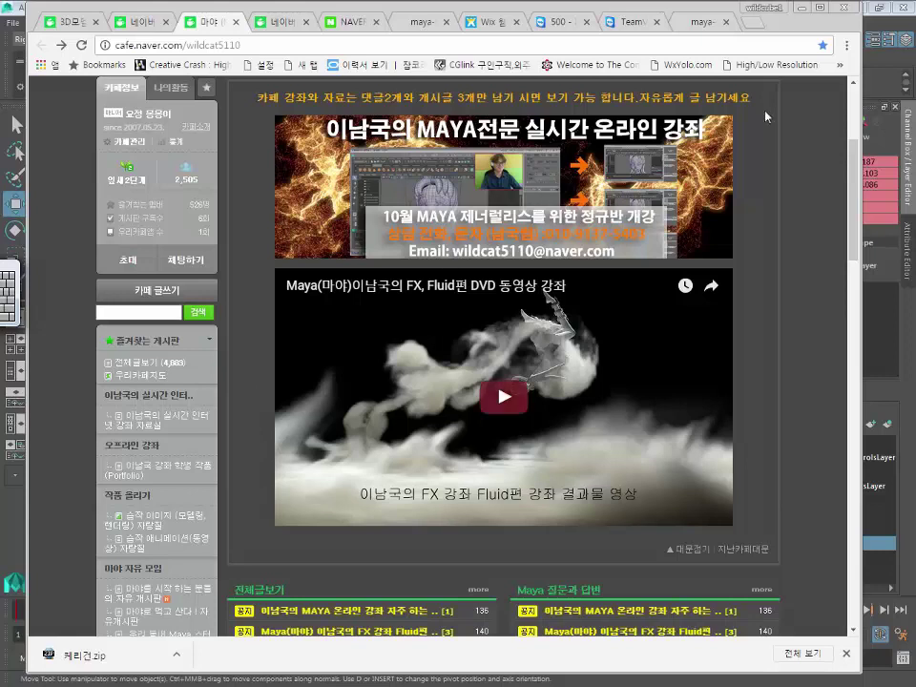
Minimise Chrome to bring back the Maya scene showing the frame 33 rig pose
click(803, 15)
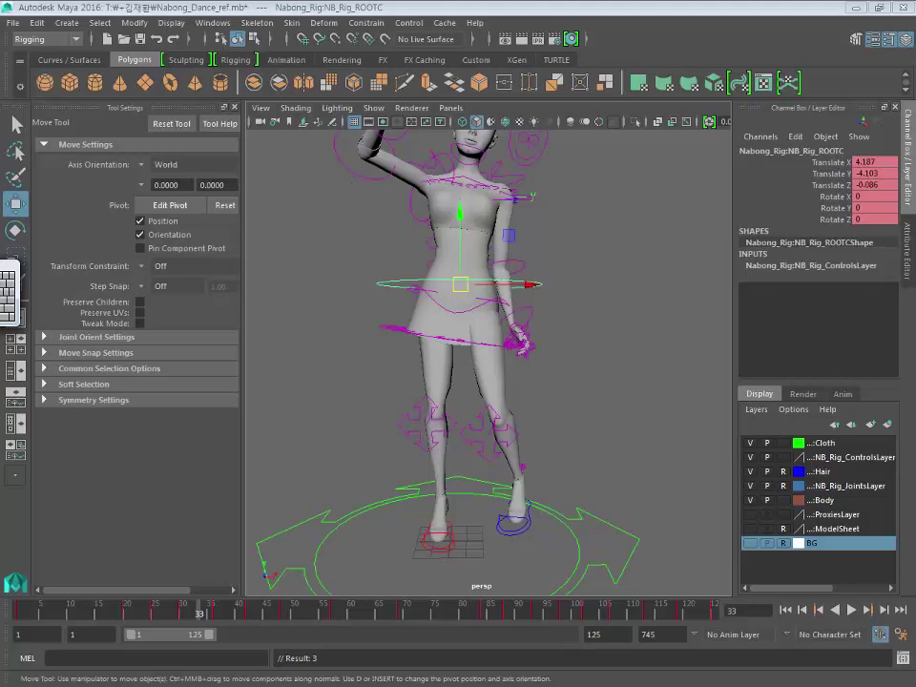
key(alt+Tab)
scroll(331, 407, down, 4)
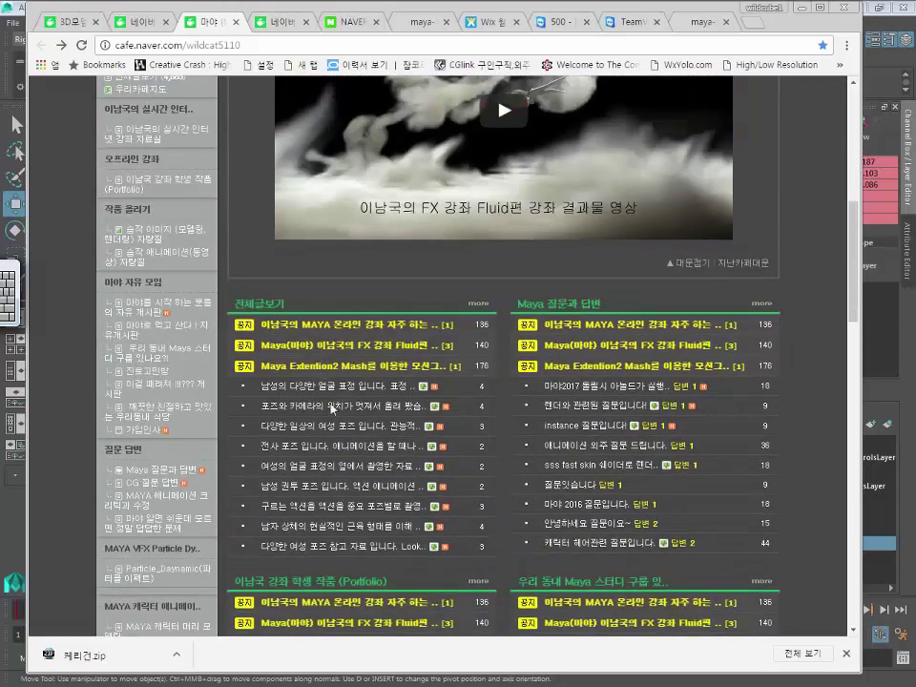
click(331, 408)
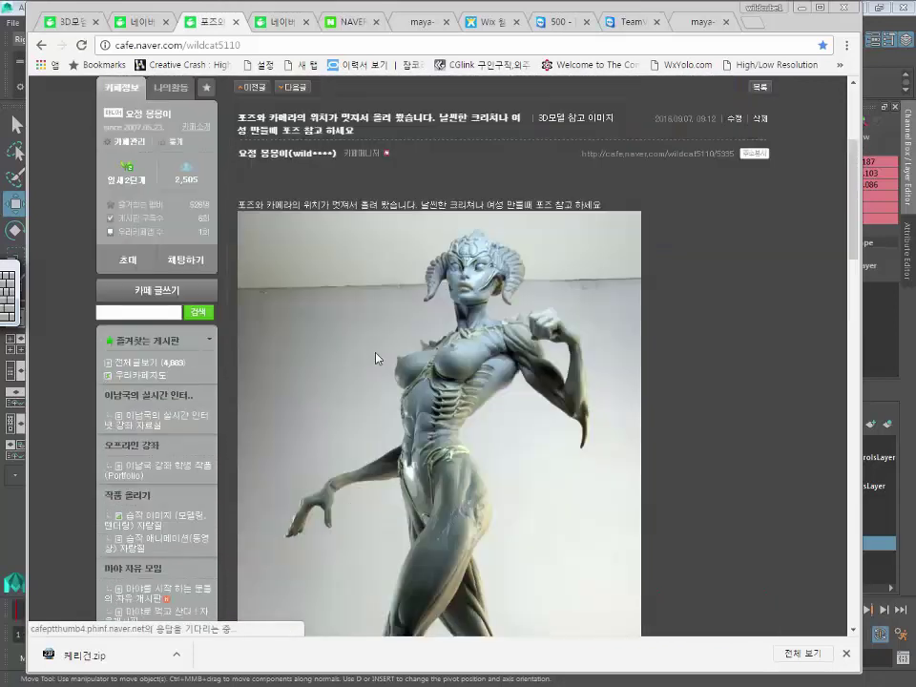
scroll(544, 196, down, 2)
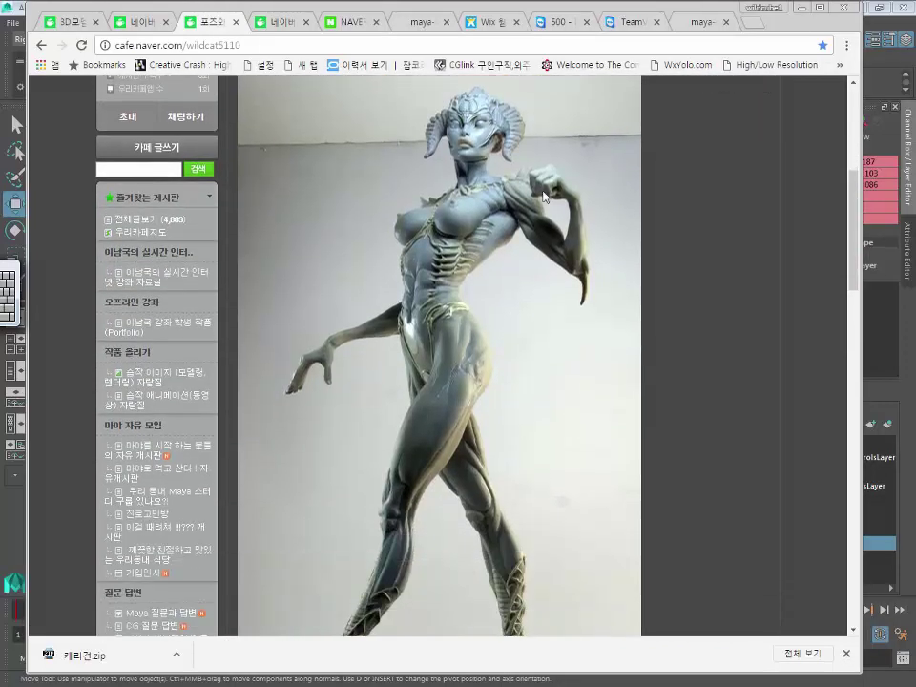